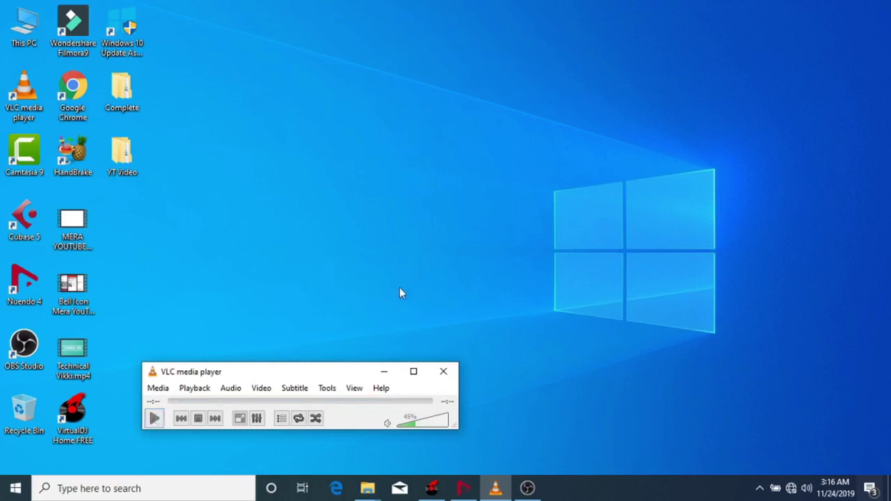
Close the VLC media player window and switch to the open Nuendo project.
{"action": "right_click", "coordinate": [428, 159]}
{"action": "left_click", "coordinate": [459, 199]}
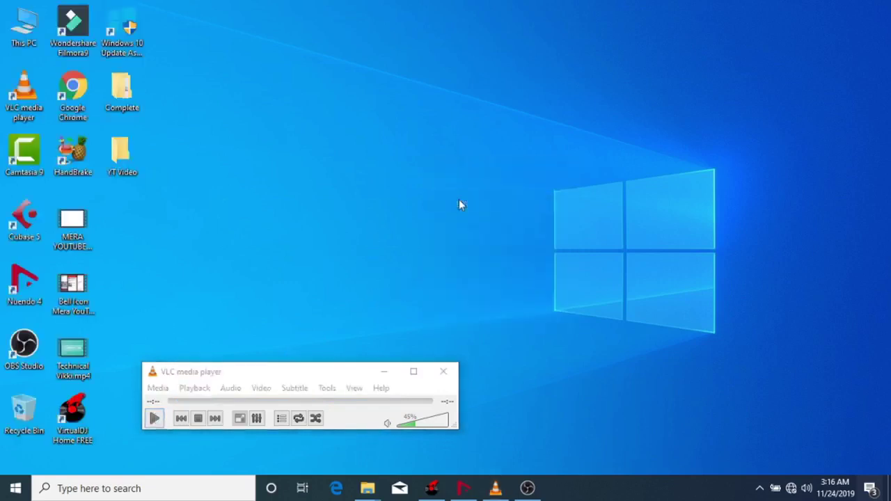
{"action": "left_click", "coordinate": [445, 371]}
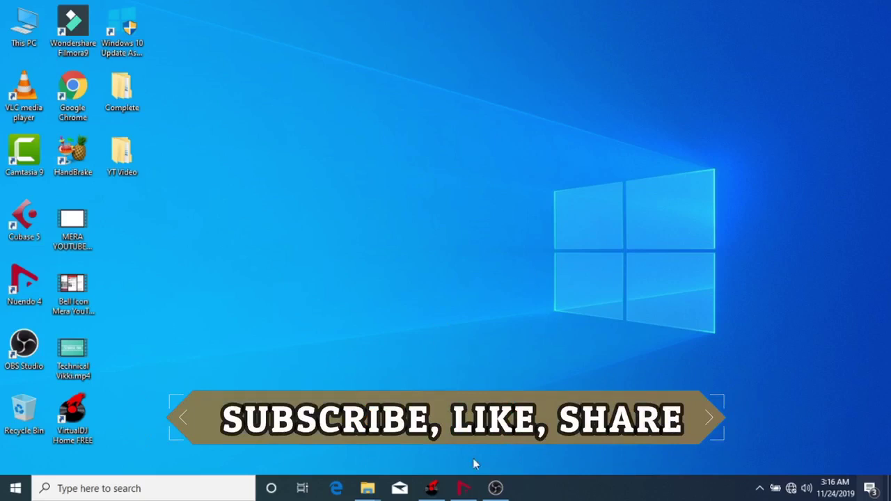
{"action": "left_click", "coordinate": [464, 488]}
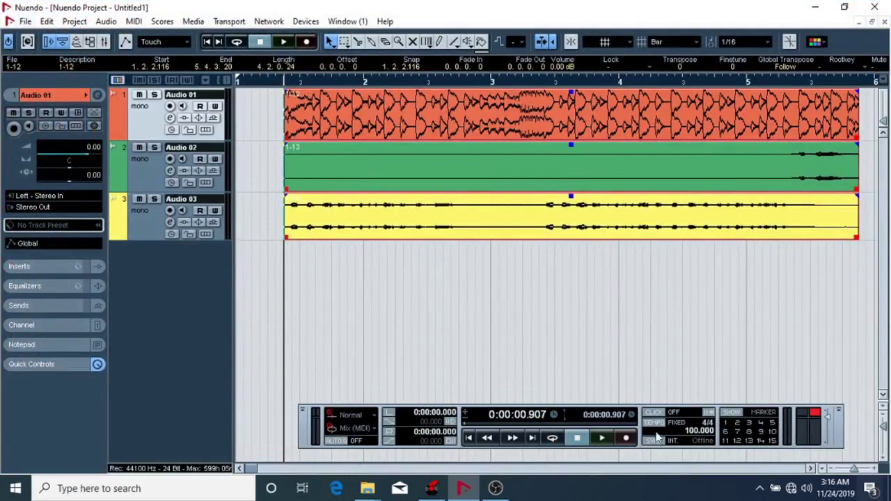
Select the Audio 02 track, play the project to hear the unprocessed mix, and stop playback.
{"action": "left_click", "coordinate": [148, 168]}
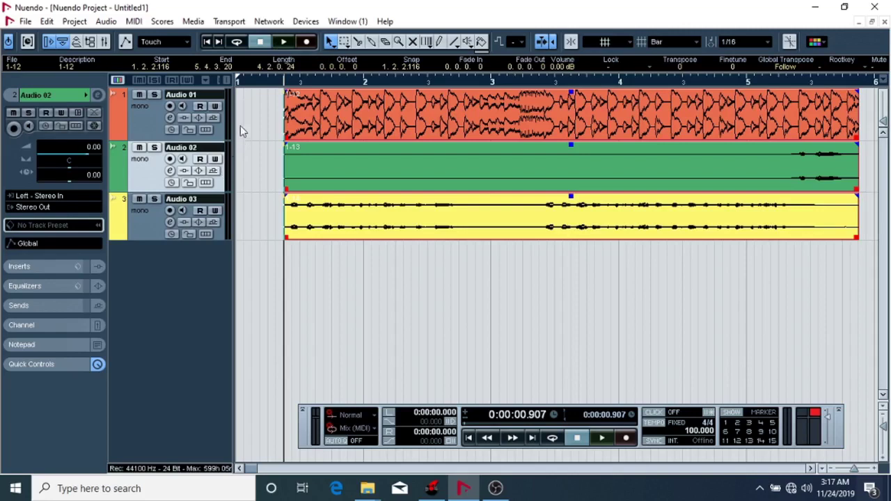
{"action": "left_click", "coordinate": [282, 43]}
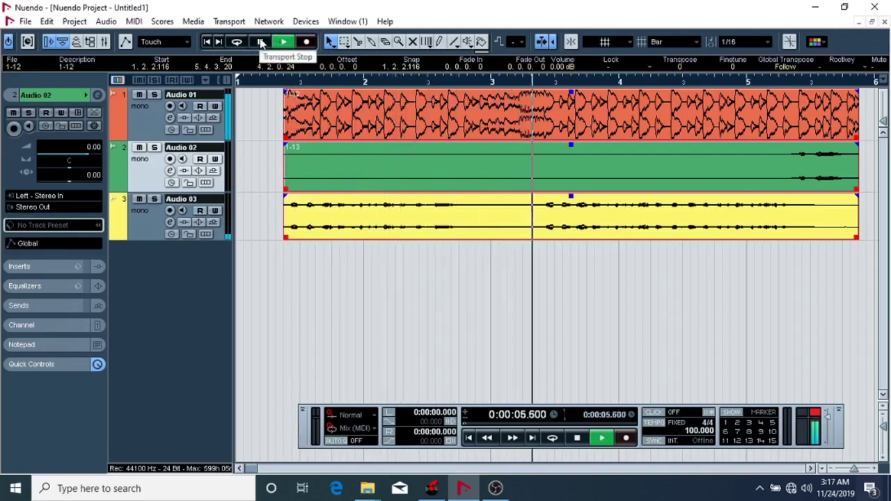
{"action": "left_click", "coordinate": [261, 42]}
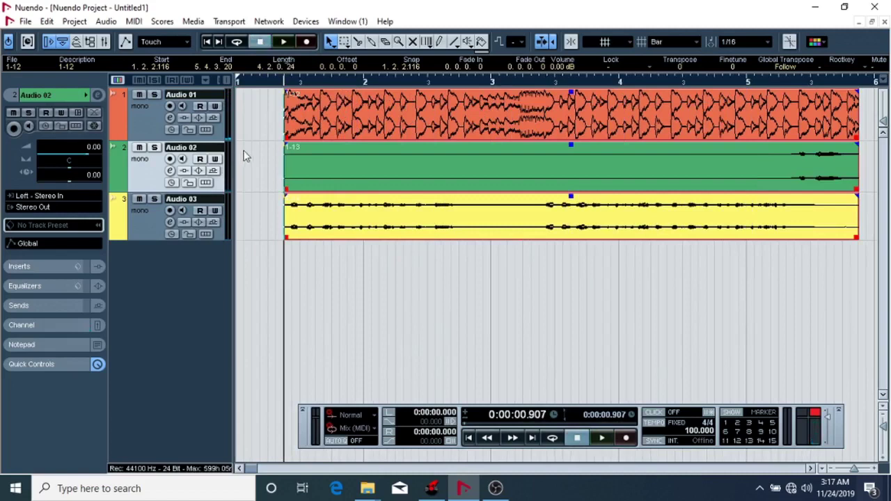
Check the loaded track's musical key in VirtualDJ and return to the Nuendo project.
{"action": "left_click", "coordinate": [432, 487]}
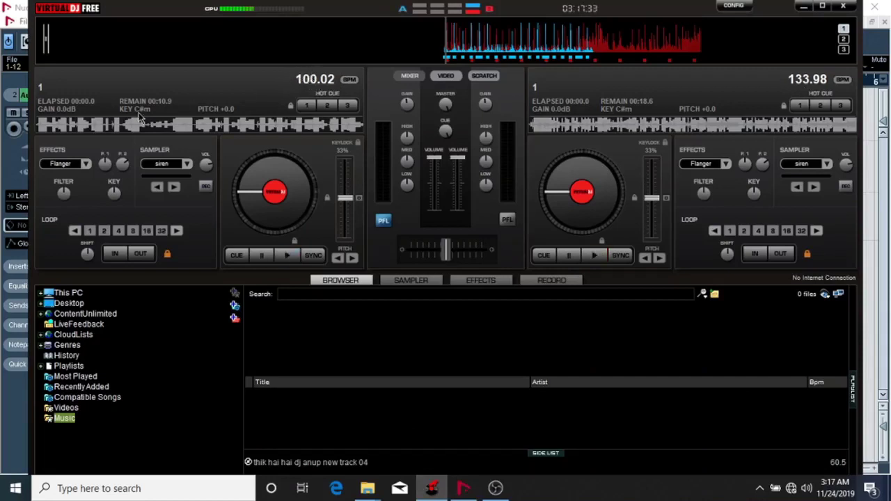
{"action": "left_click", "coordinate": [804, 8]}
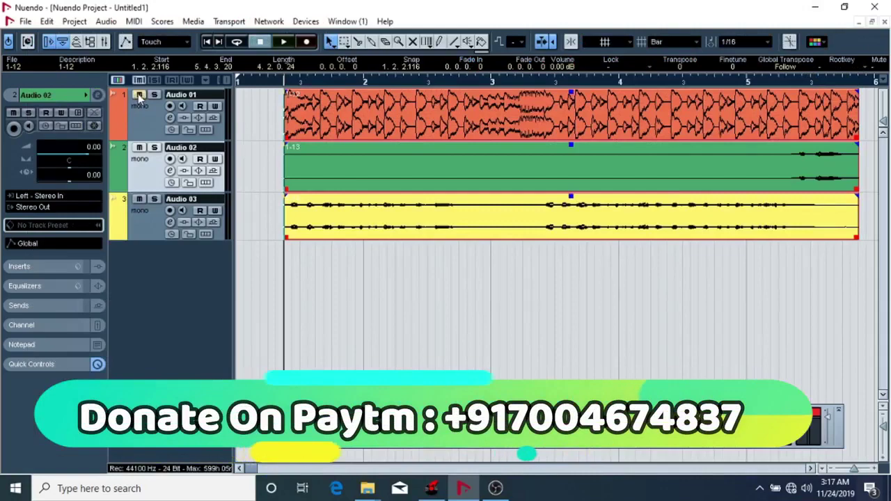
With Audio 01 muted, load Auto-Tune 8.1 into the first insert slot of the Audio 03 track.
{"action": "left_click", "coordinate": [143, 220]}
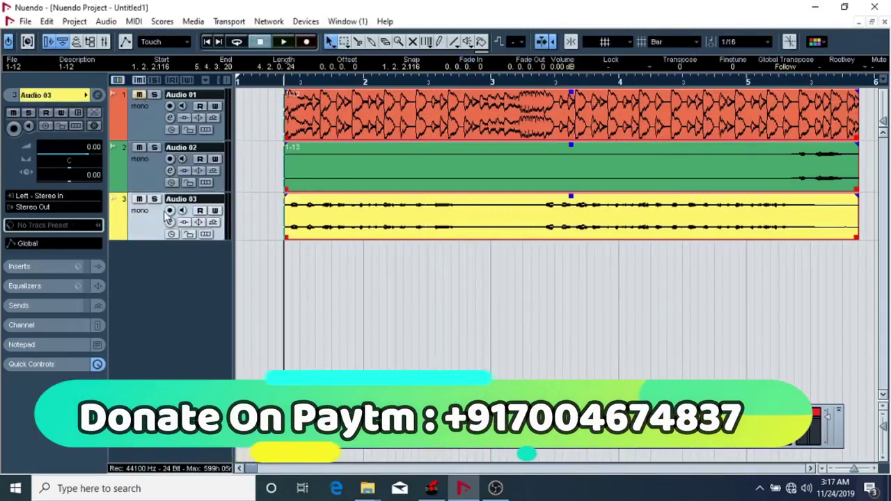
{"action": "left_click", "coordinate": [264, 165]}
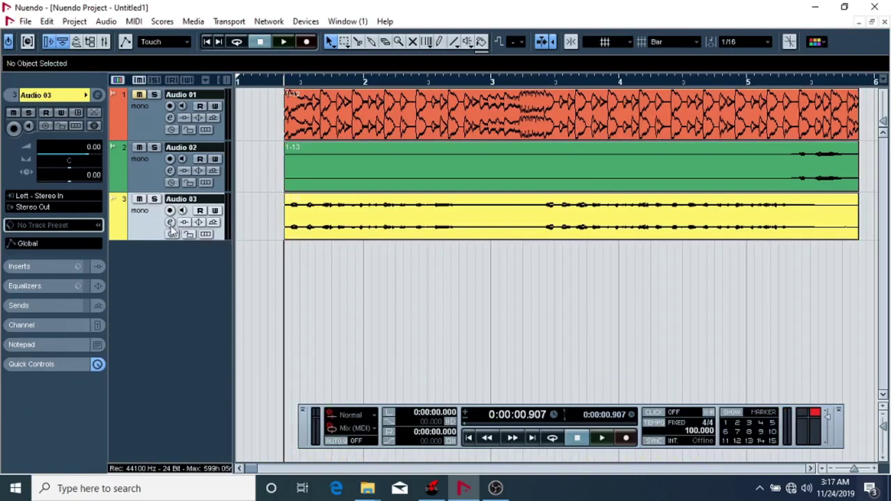
{"action": "left_click", "coordinate": [170, 224]}
{"action": "left_click", "coordinate": [214, 151]}
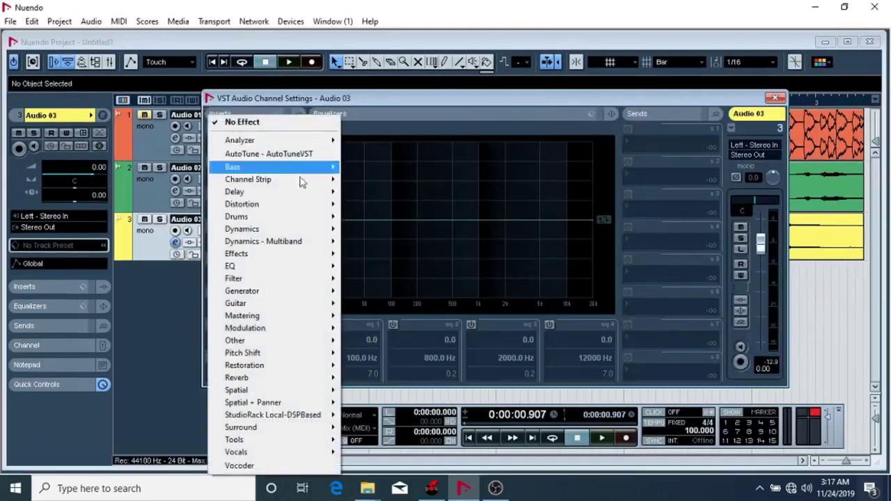
{"action": "mouse_move", "coordinate": [285, 353]}
{"action": "left_click", "coordinate": [356, 356]}
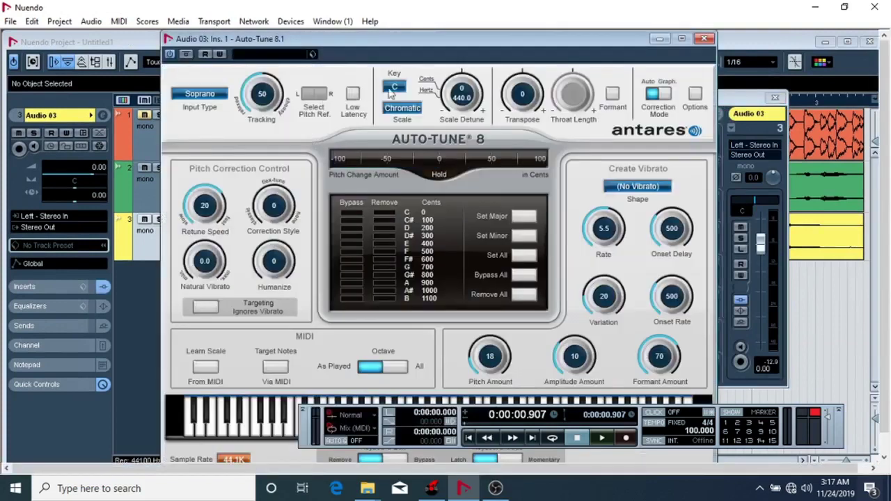
Set the Auto-Tune key to C# and the scale to Minor.
{"action": "left_click", "coordinate": [391, 93]}
{"action": "left_click", "coordinate": [394, 105]}
{"action": "left_click", "coordinate": [402, 108]}
{"action": "left_click", "coordinate": [414, 74]}
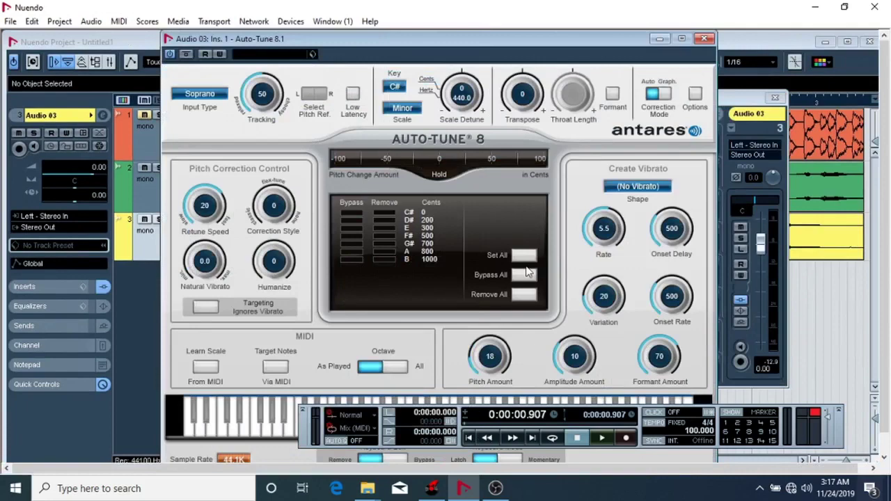
Set the Auto-Tune Retune Speed to 0 and audition the vocal.
{"action": "left_click_drag", "start_coordinate": [209, 206], "coordinate": [215, 92]}
{"action": "key", "text": "space"}
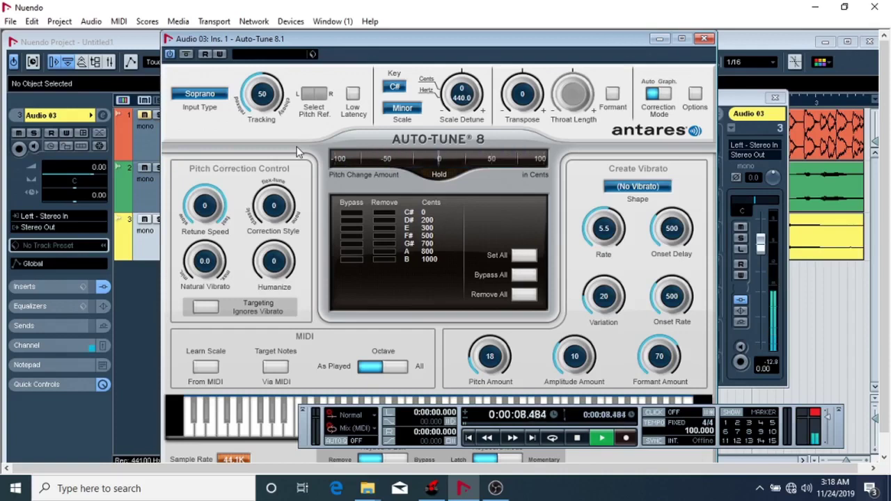
{"action": "key", "text": "space"}
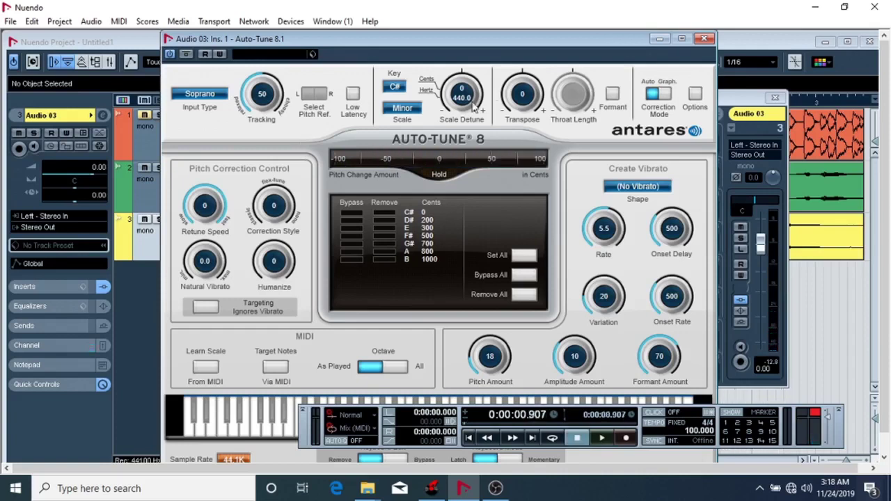
Set the Auto-Tune Retune Speed to 2, audition the vocal, and close the plug-in window.
{"action": "left_click_drag", "start_coordinate": [223, 226], "coordinate": [225, 233]}
{"action": "key", "text": "space"}
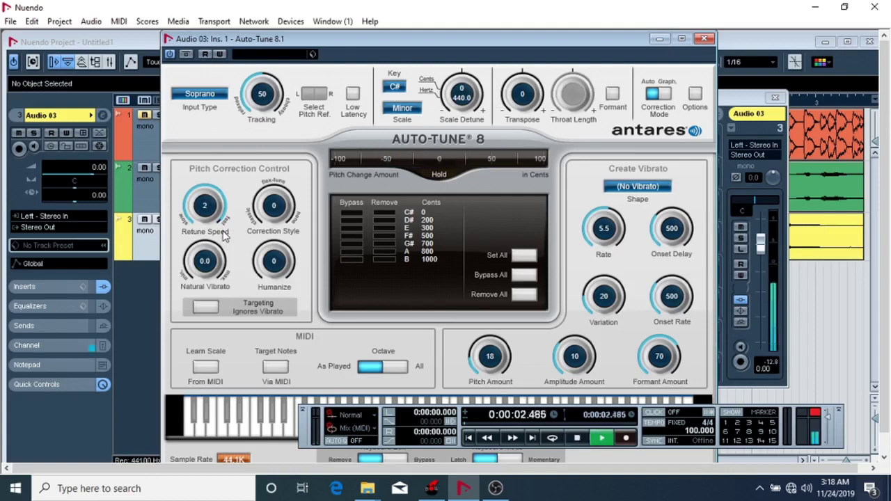
{"action": "key", "text": "space"}
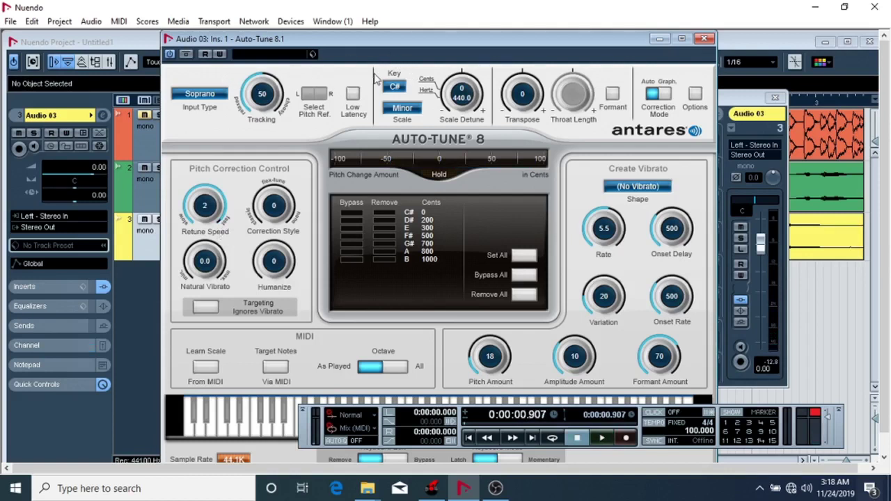
{"action": "left_click", "coordinate": [526, 254]}
{"action": "left_click", "coordinate": [703, 39]}
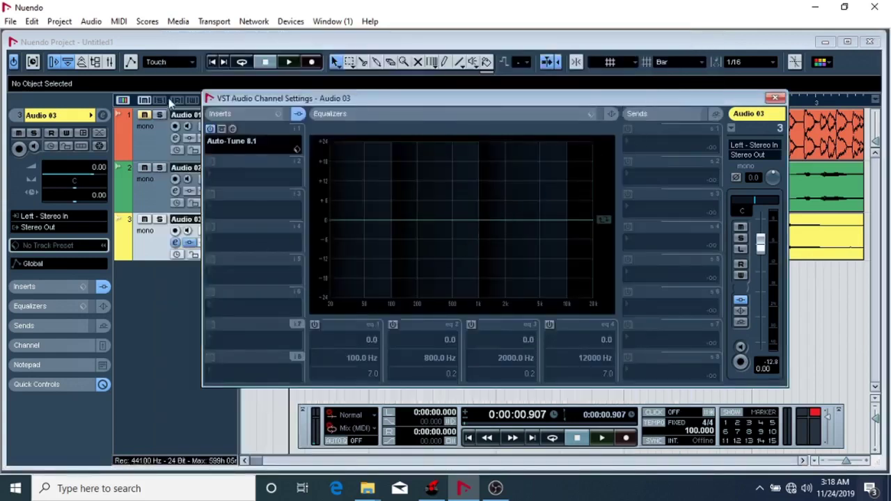
Unmute Audio 01 and enable equalizer bands 1, 2 and 3 in the channel settings of Audio 03.
{"action": "left_click", "coordinate": [146, 116]}
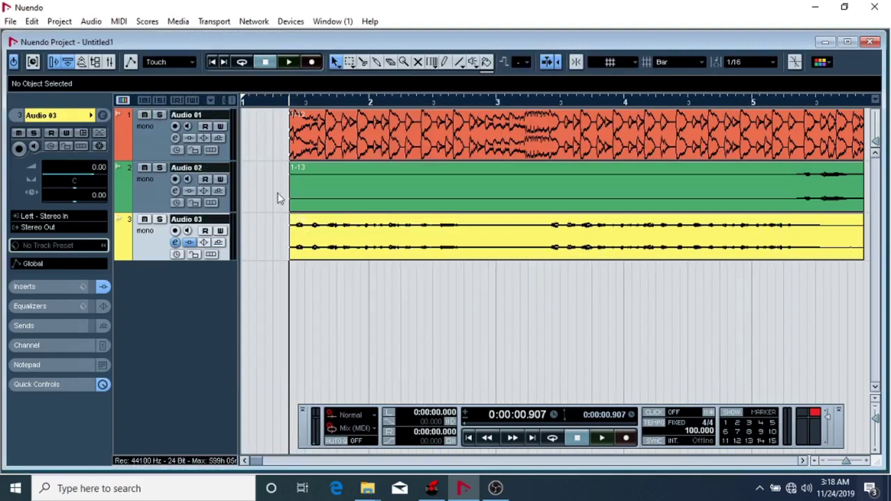
{"action": "left_click", "coordinate": [176, 242]}
{"action": "left_click", "coordinate": [315, 325]}
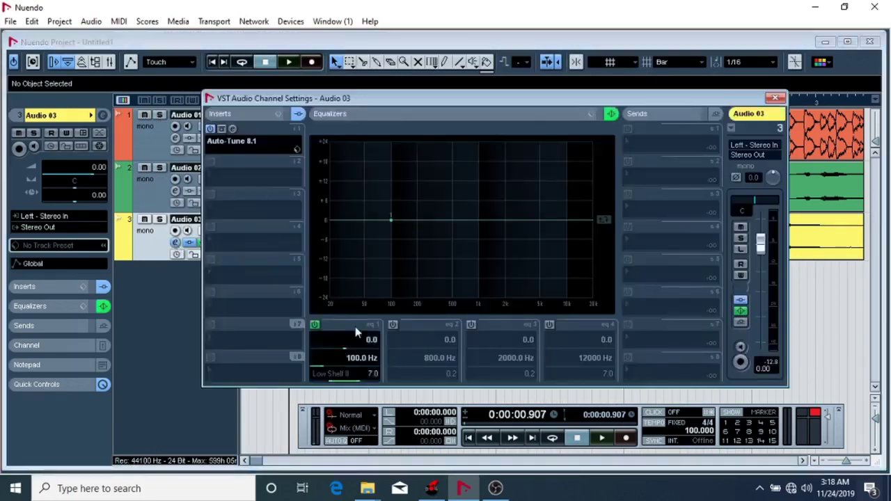
{"action": "left_click", "coordinate": [392, 325]}
{"action": "left_click", "coordinate": [470, 325]}
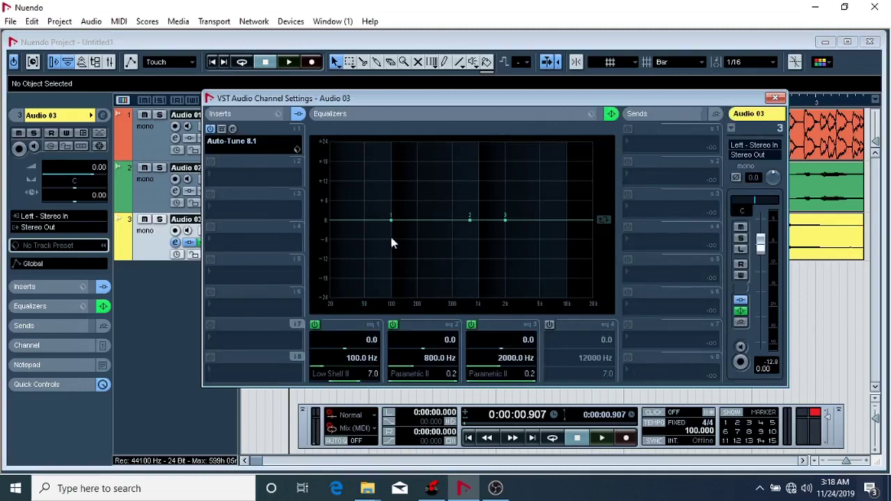
During playback, set Audio 03's EQ band 1 to -24.0 at 88 Hz, band 2 to 3.6 at 99 Hz and band 3 to 4.0 at 4596 Hz.
{"action": "key", "text": "space"}
{"action": "left_click_drag", "start_coordinate": [387, 221], "coordinate": [388, 316]}
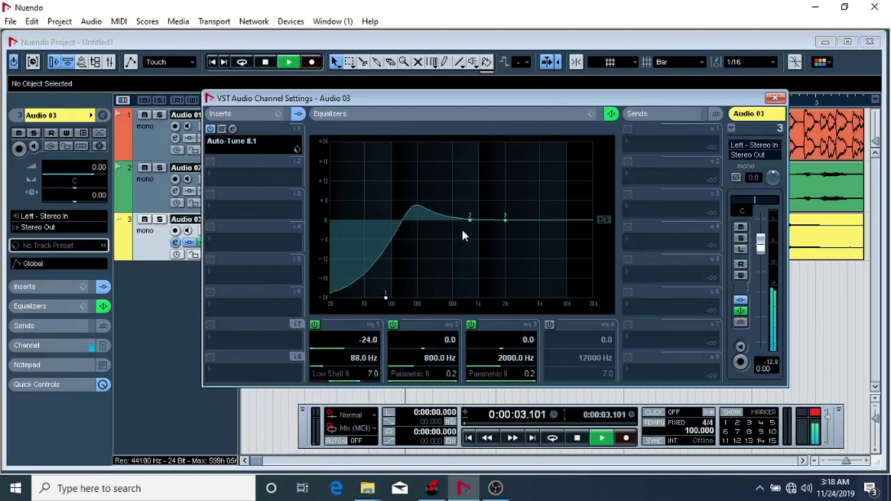
{"action": "left_click_drag", "start_coordinate": [468, 220], "coordinate": [391, 208]}
{"action": "left_click_drag", "start_coordinate": [504, 220], "coordinate": [536, 207]}
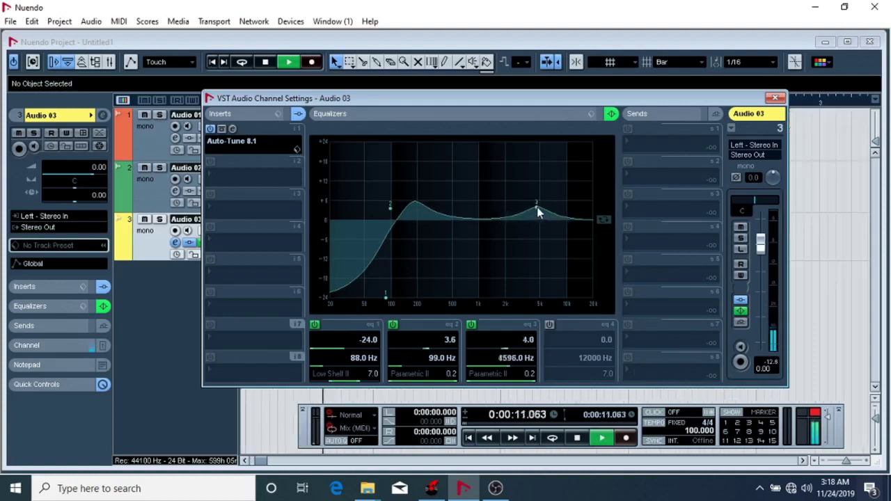
{"action": "key", "text": "space"}
{"action": "key", "text": "space"}
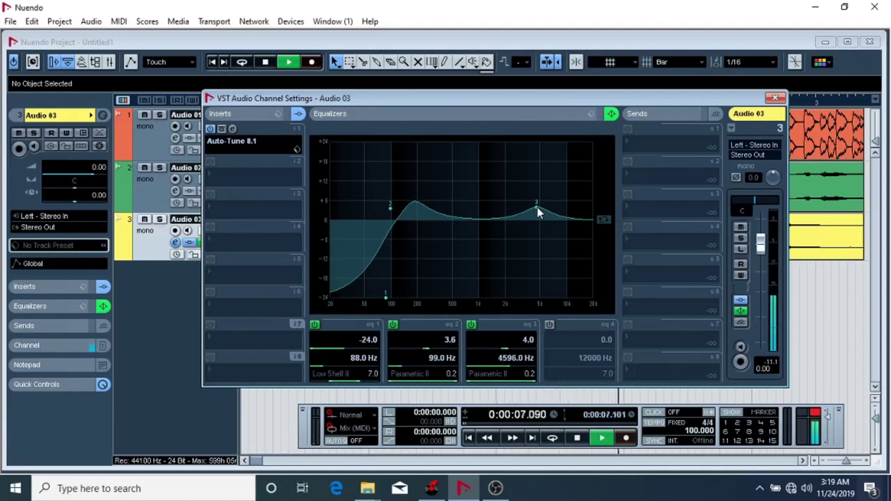
{"action": "key", "text": "space"}
Refine the EQ during playback, setting band 3 to 5.0 at 5180 Hz and band 2 to 87 Hz.
{"action": "key", "text": "space"}
{"action": "mouse_move", "coordinate": [538, 205]}
{"action": "left_mouse_down"}
{"action": "mouse_move", "coordinate": [550, 199]}
{"action": "mouse_move", "coordinate": [545, 210]}
{"action": "left_mouse_up"}
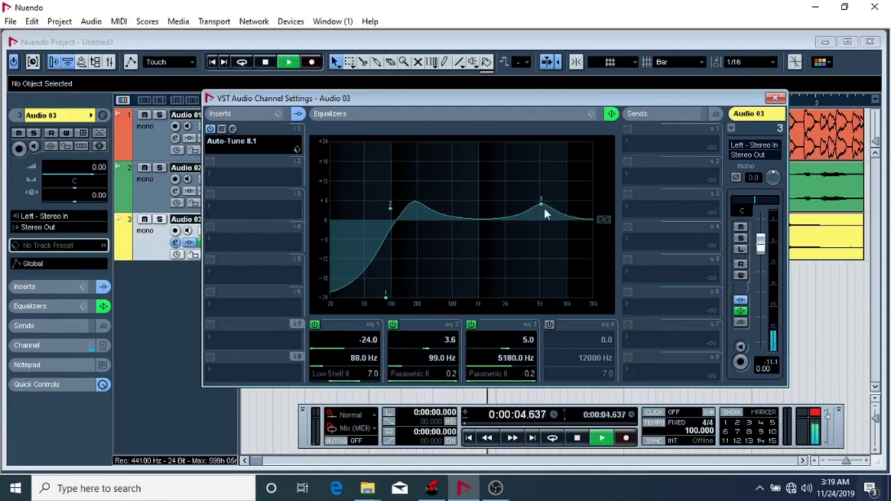
{"action": "left_click_drag", "start_coordinate": [389, 205], "coordinate": [387, 208]}
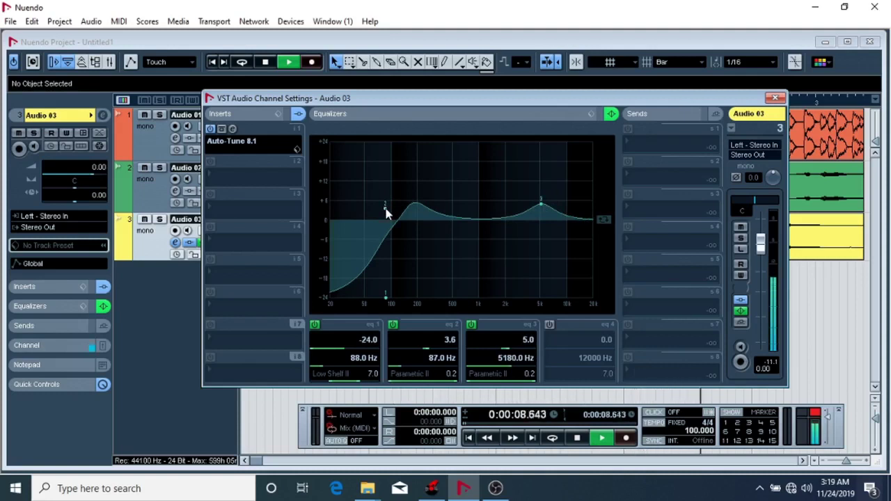
{"action": "key", "text": "space"}
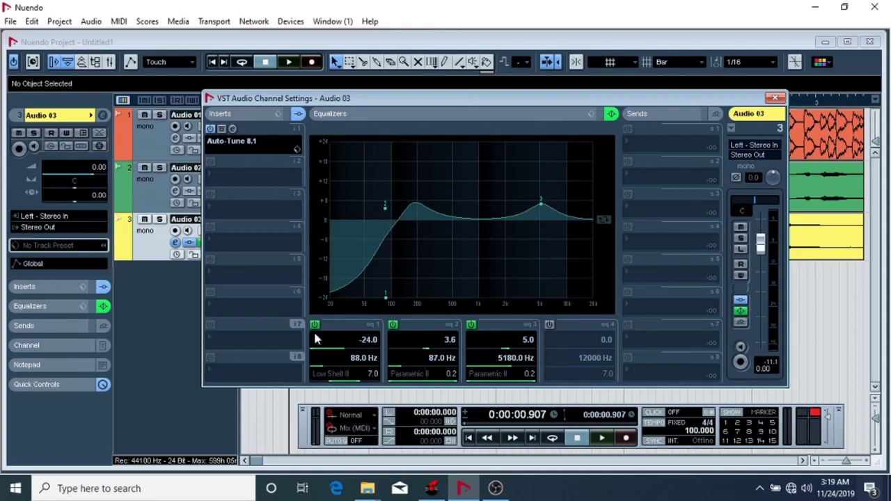
{"action": "double_click", "coordinate": [366, 340]}
{"action": "left_click", "coordinate": [344, 341]}
Load DoubleDelay into the second insert slot of Audio 03, set its mix to 15%, and audition it.
{"action": "left_click", "coordinate": [215, 175]}
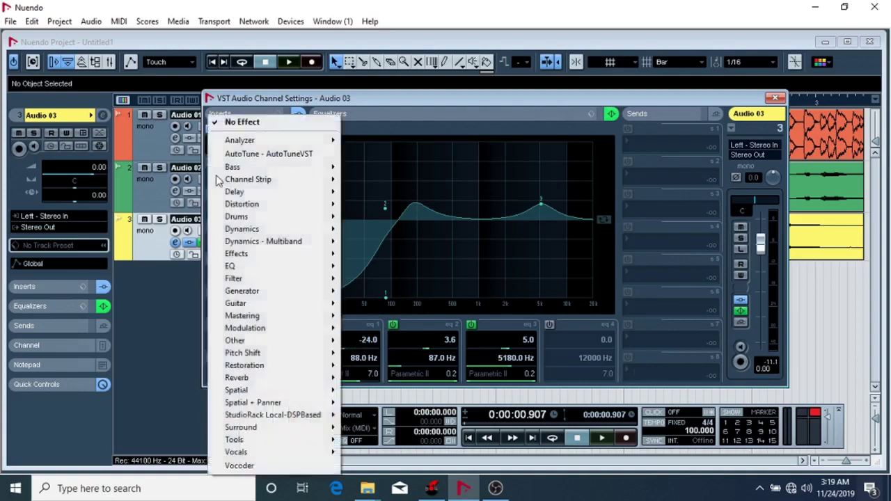
{"action": "mouse_move", "coordinate": [241, 197]}
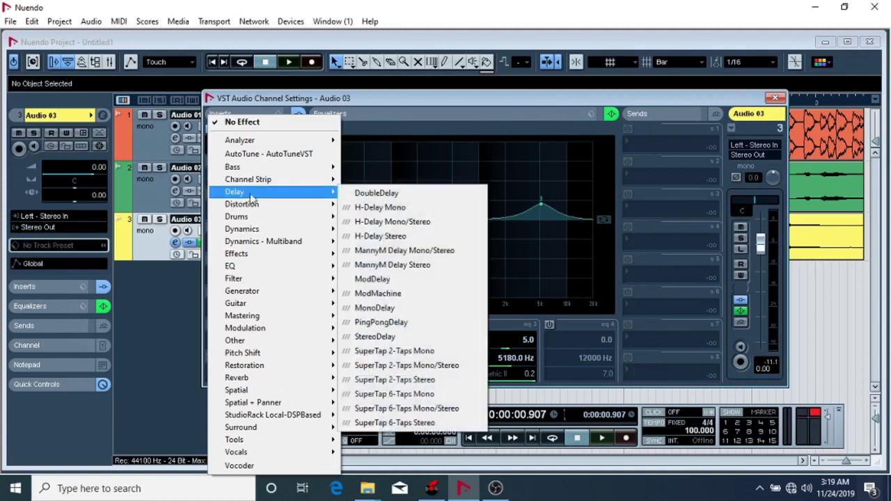
{"action": "left_click", "coordinate": [380, 197]}
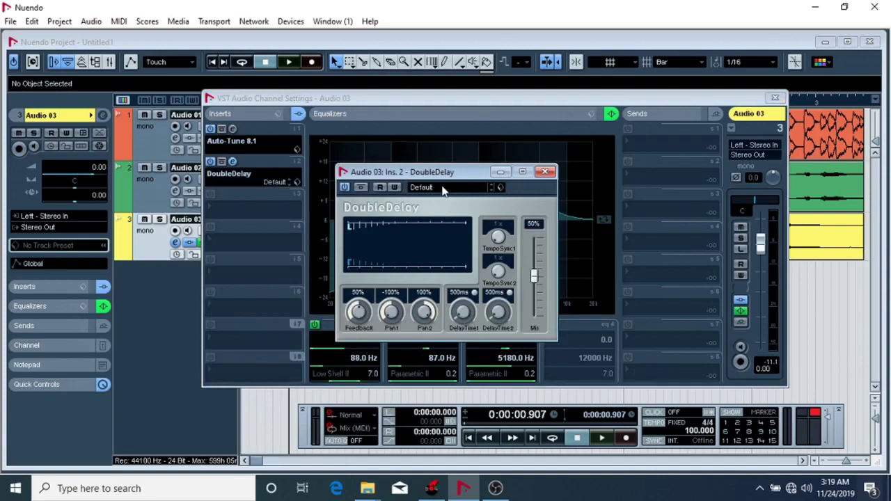
{"action": "left_click_drag", "start_coordinate": [535, 275], "coordinate": [542, 303]}
{"action": "key", "text": "space"}
{"action": "key", "text": "space"}
Mute Audio 01 and reopen the DoubleDelay editor of Audio 03 to audition the vocal alone.
{"action": "left_click", "coordinate": [146, 117]}
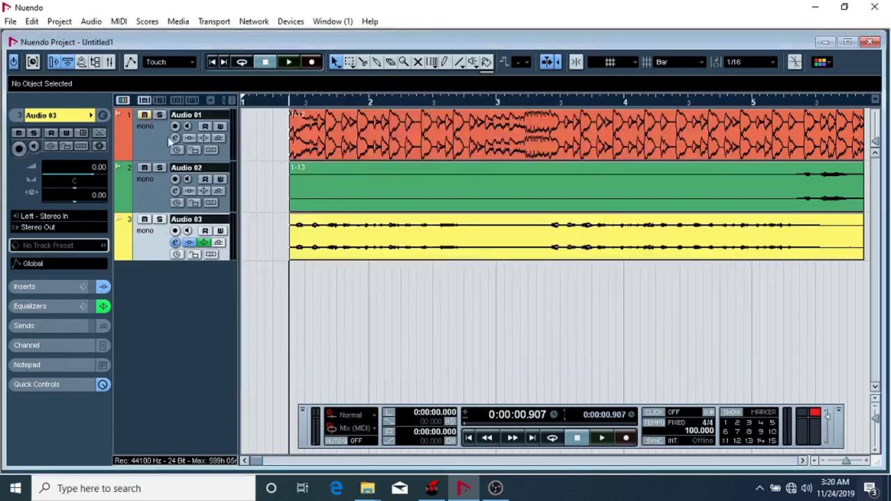
{"action": "left_click", "coordinate": [176, 243]}
{"action": "left_click", "coordinate": [232, 162]}
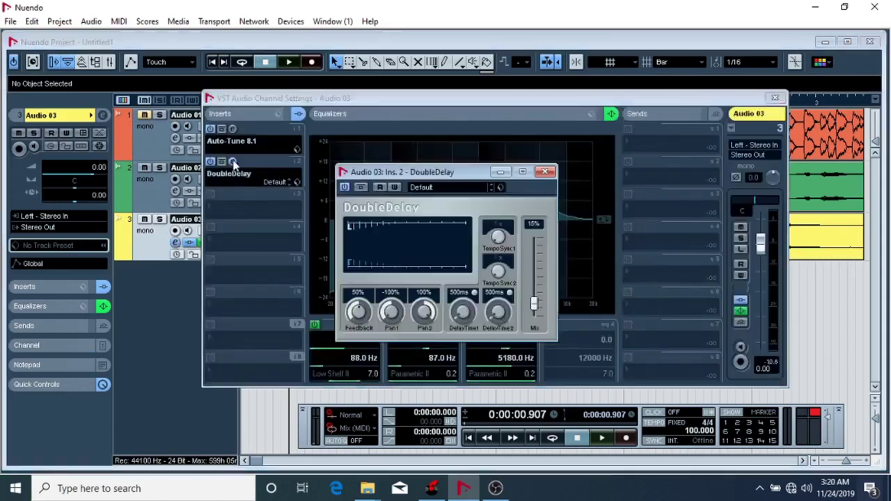
{"action": "key", "text": "space"}
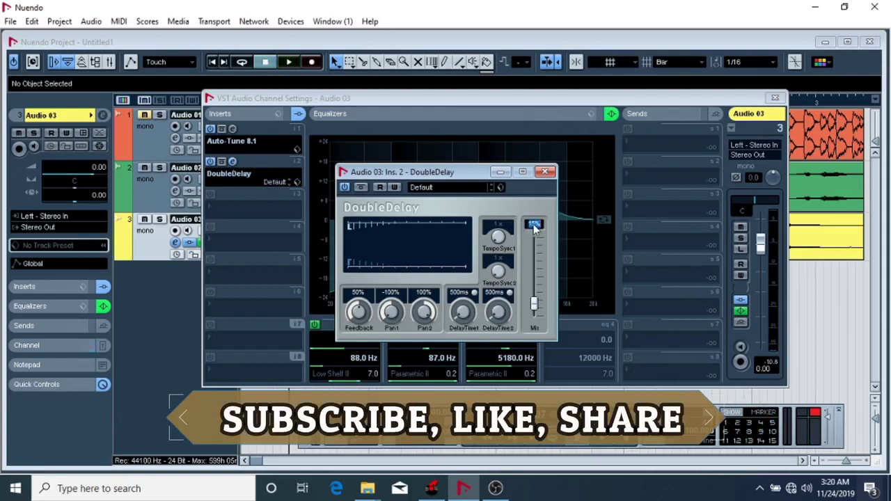
Set the DoubleDelay mix to 10% and audition the vocal.
{"action": "type", "text": "0"}
{"action": "key", "text": "Return"}
{"action": "key", "text": "space"}
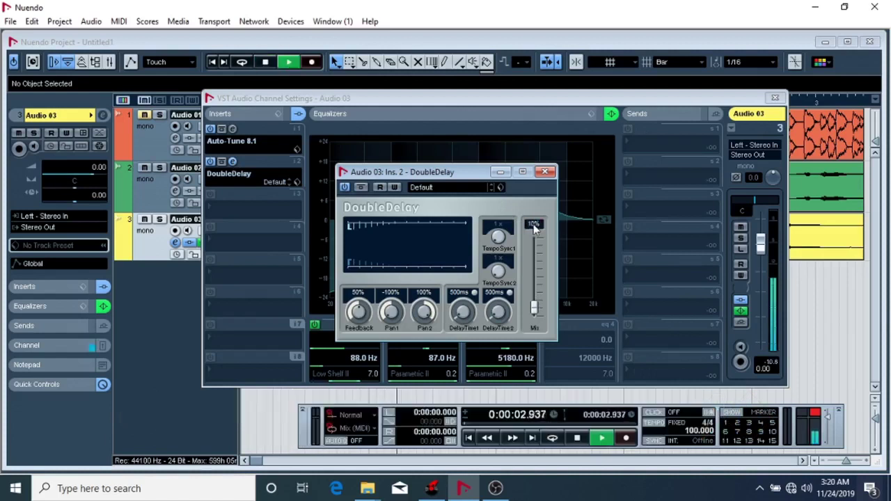
{"action": "key", "text": "space"}
Set the DoubleDelay mix to 8% and audition the vocal.
{"action": "left_click", "coordinate": [533, 225]}
{"action": "type", "text": "8"}
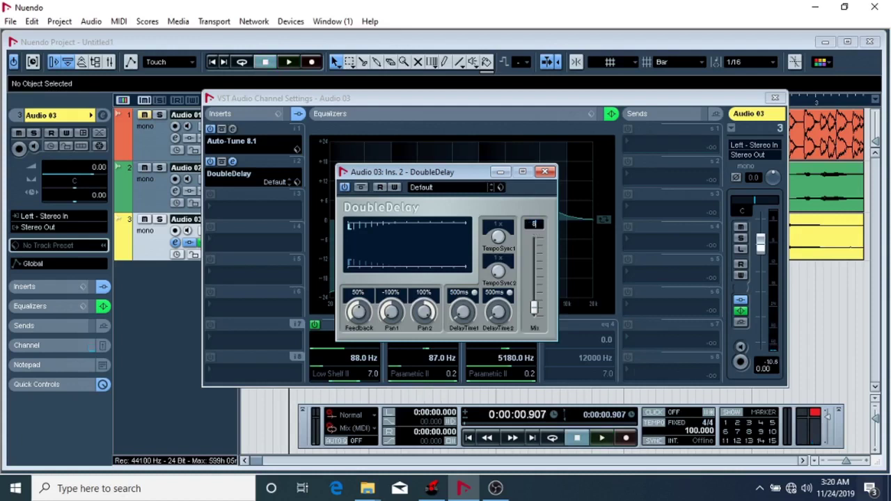
{"action": "key", "text": "Return"}
{"action": "key", "text": "space"}
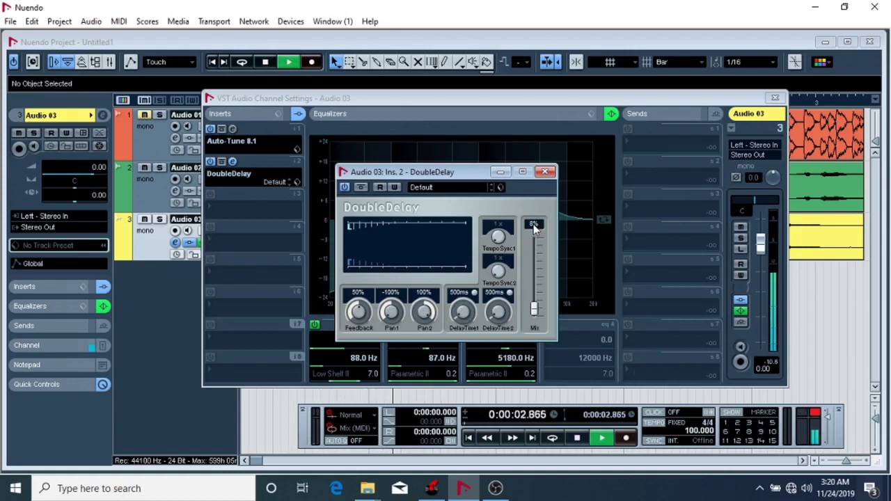
{"action": "key", "text": "space"}
Set the DoubleDelay mix to 5%, audition the vocal, and close the plug-in editor.
{"action": "left_click", "coordinate": [533, 224]}
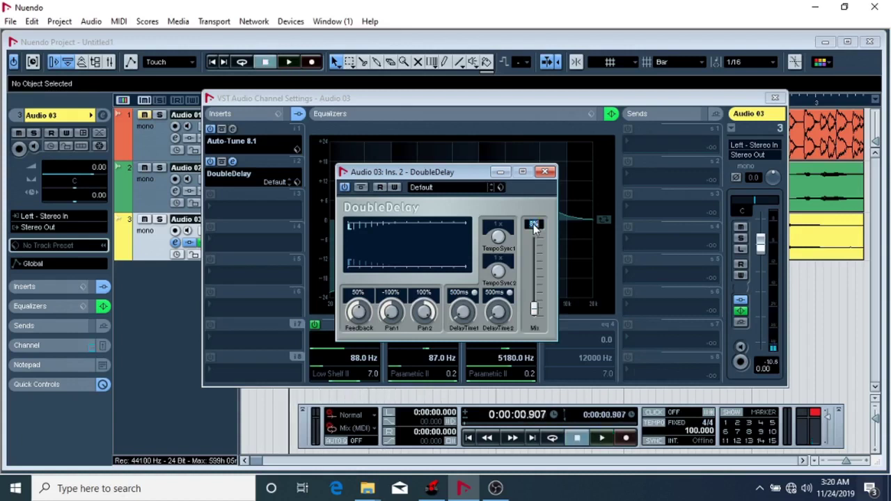
{"action": "type", "text": "5"}
{"action": "key", "text": "Return"}
{"action": "key", "text": "space"}
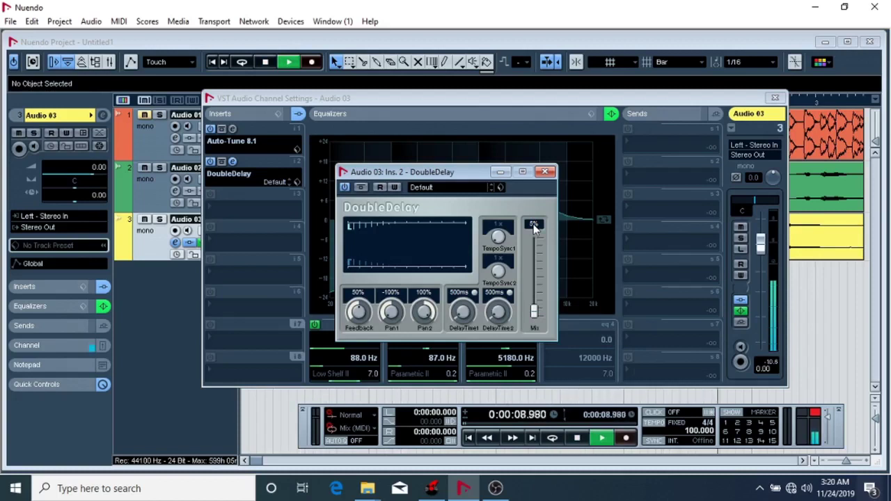
{"action": "key", "text": "space"}
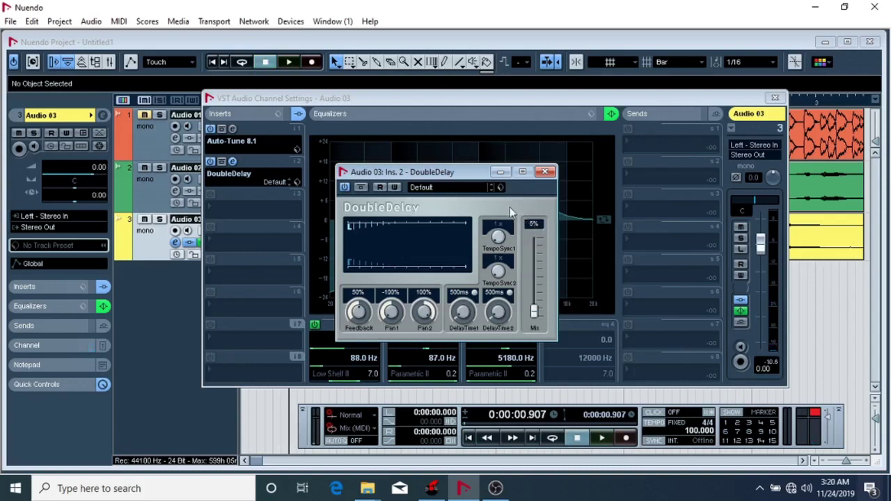
{"action": "left_click", "coordinate": [545, 171]}
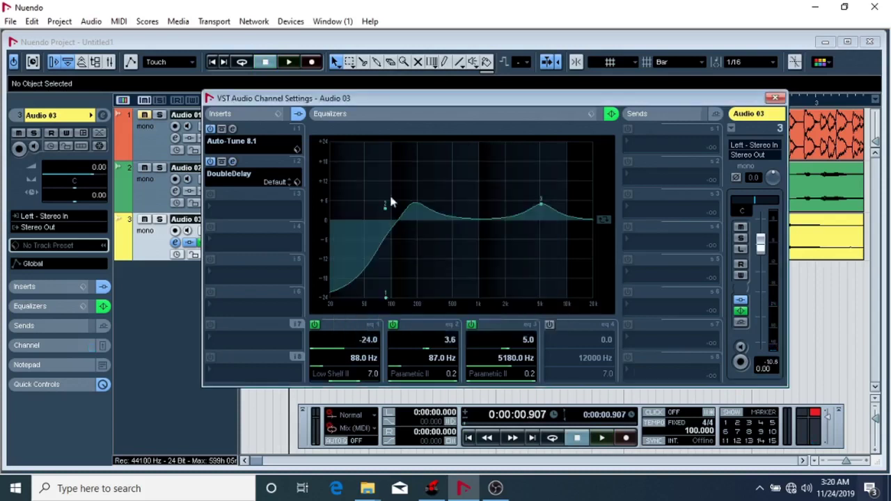
Load the ModMachine delay into the third insert slot of Audio 03.
{"action": "left_click", "coordinate": [233, 220]}
{"action": "mouse_move", "coordinate": [268, 192]}
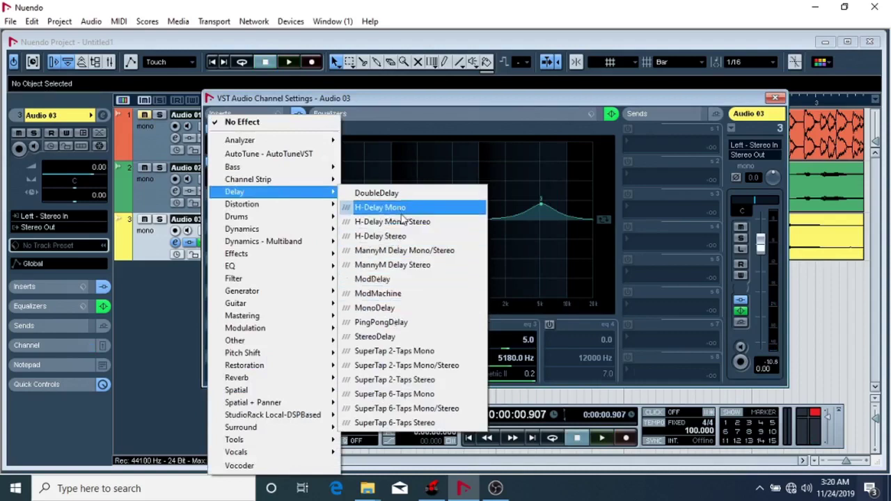
{"action": "left_click", "coordinate": [406, 298]}
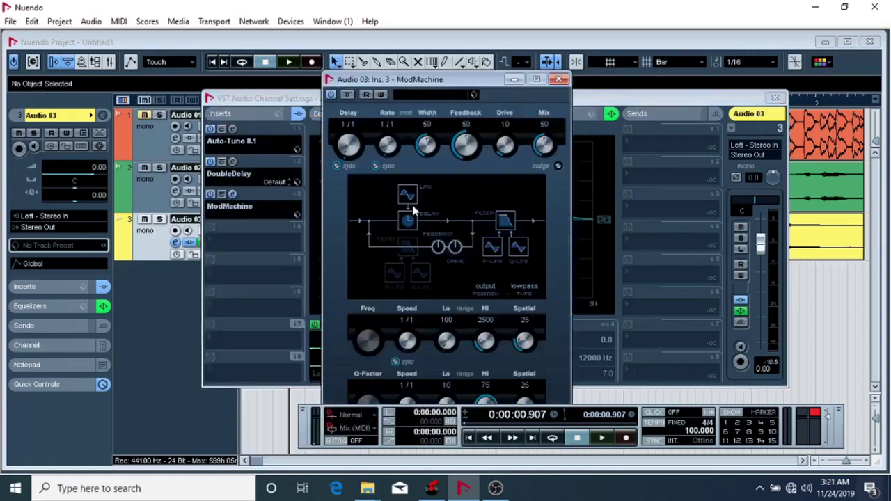
Apply the Dance Vocals preset to ModMachine and audition the vocal with it.
{"action": "left_click", "coordinate": [427, 95]}
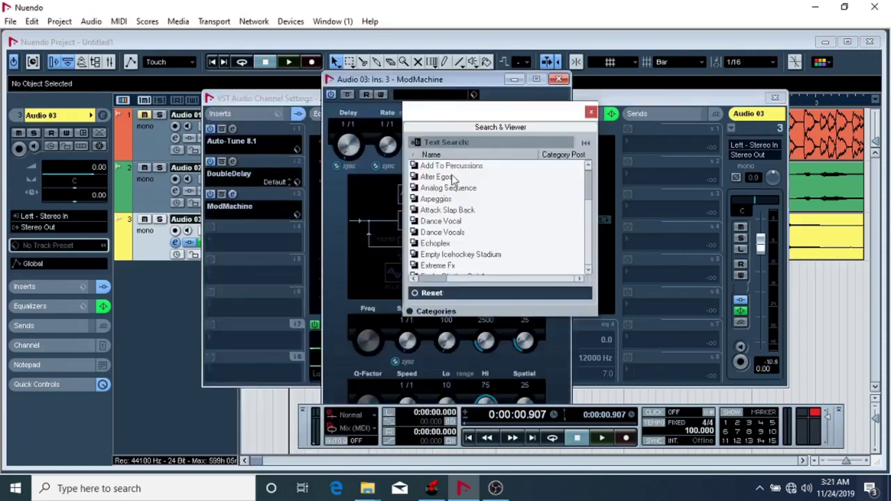
{"action": "scroll", "coordinate": [459, 189], "scroll_direction": "down", "scroll_amount": 2}
{"action": "scroll", "coordinate": [460, 190], "scroll_direction": "up", "scroll_amount": 1}
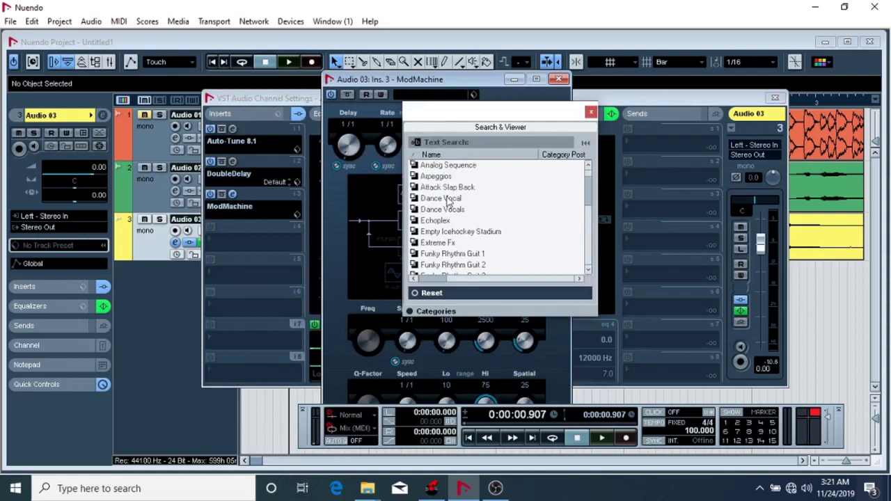
{"action": "double_click", "coordinate": [445, 209]}
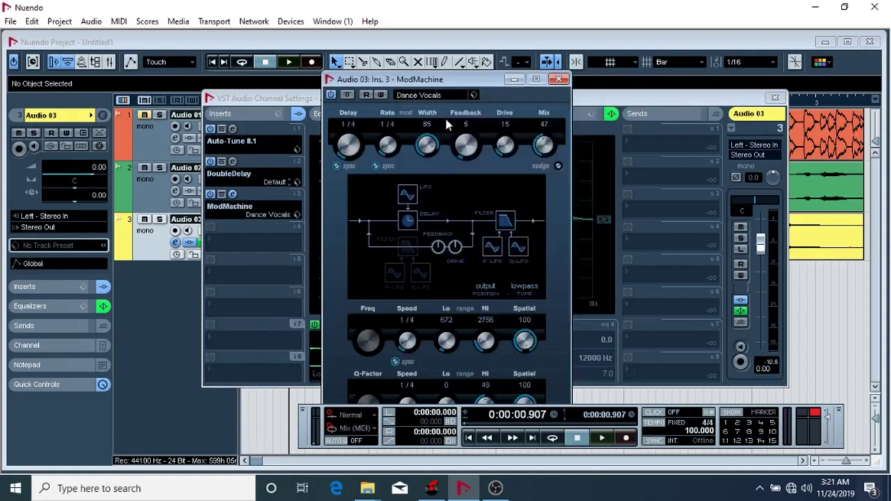
{"action": "key", "text": "space"}
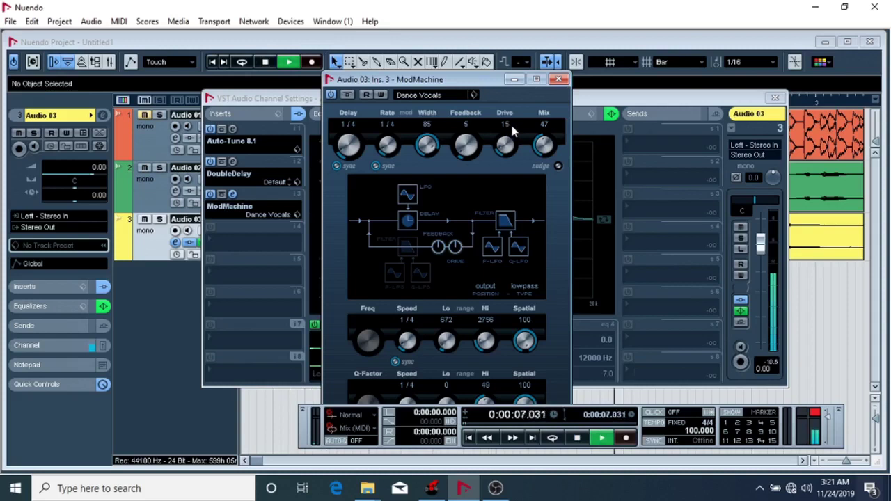
{"action": "key", "text": "space"}
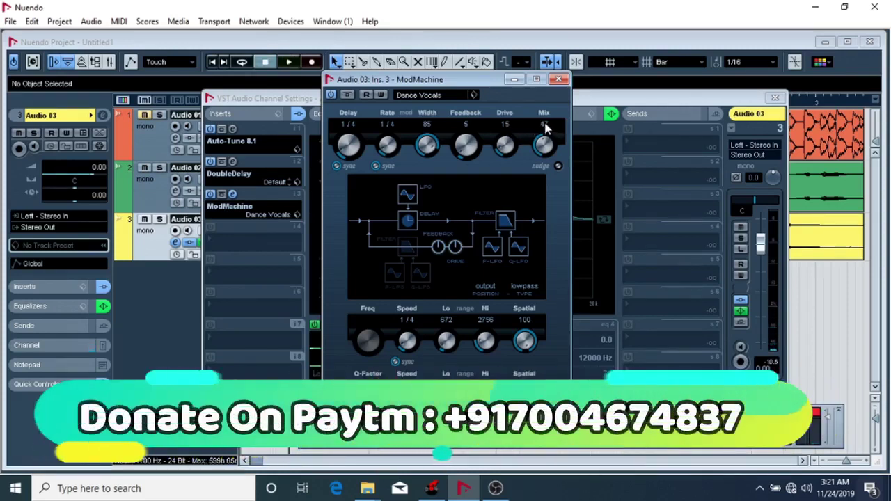
Set the ModMachine mix to 30 and audition the vocal.
{"action": "left_click", "coordinate": [544, 124]}
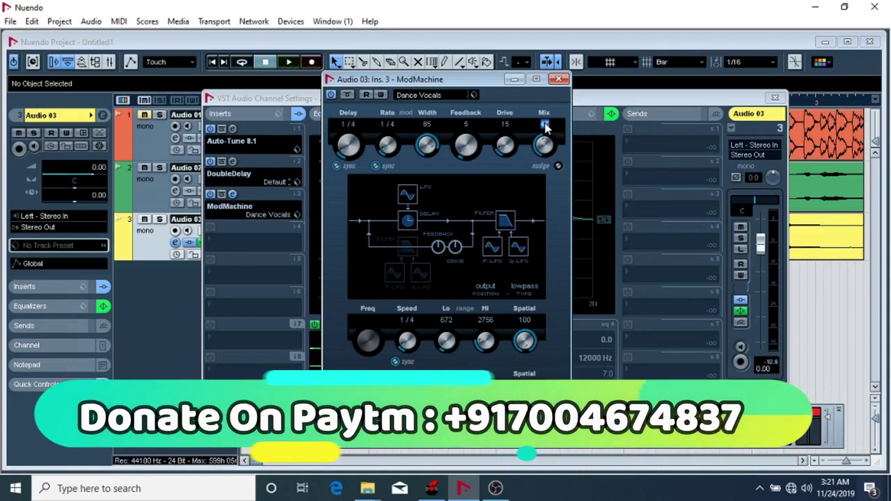
{"action": "type", "text": "30"}
{"action": "key", "text": "space"}
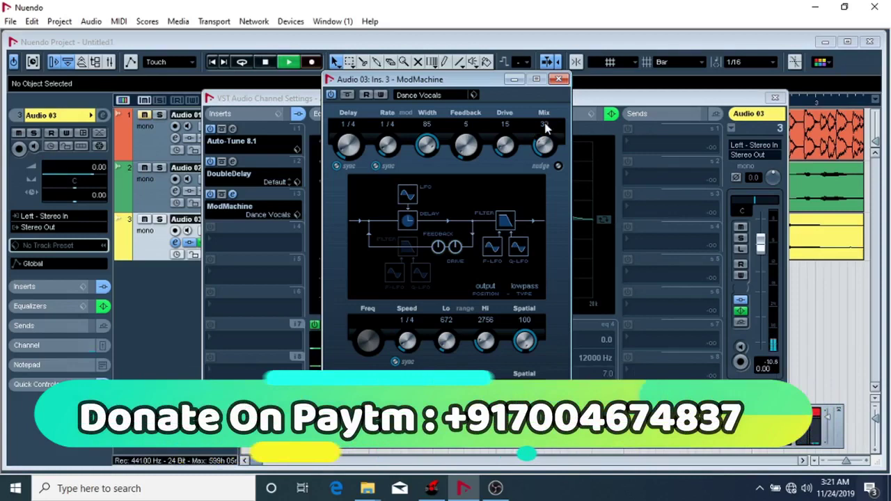
{"action": "key", "text": "space"}
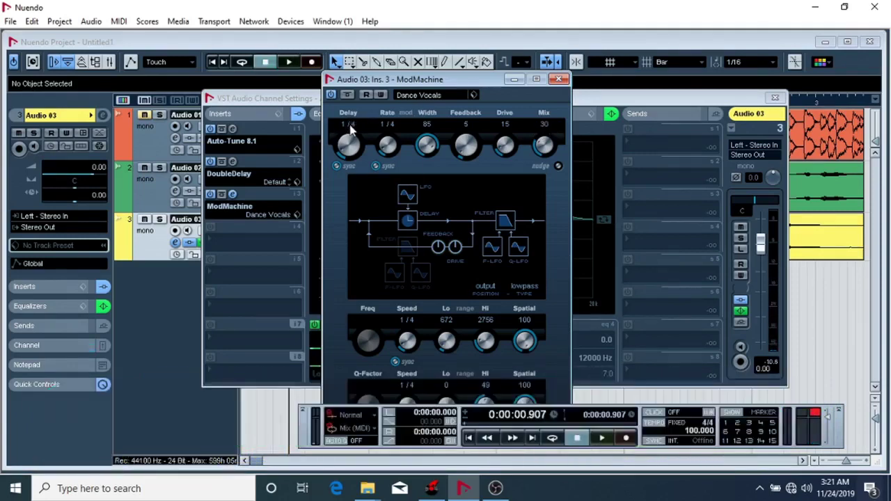
Set the ModMachine delay time to 1/8 and audition the vocal.
{"action": "left_click", "coordinate": [351, 126]}
{"action": "left_click", "coordinate": [359, 179]}
{"action": "key", "text": "space"}
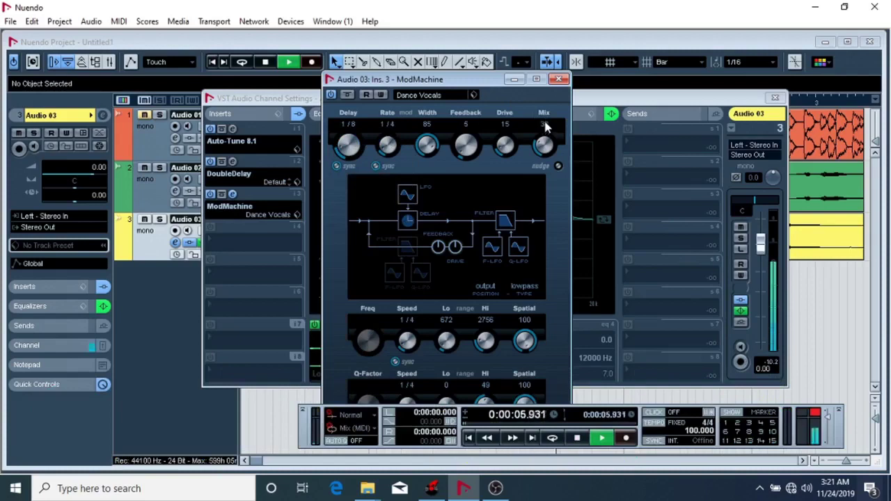
{"action": "key", "text": "space"}
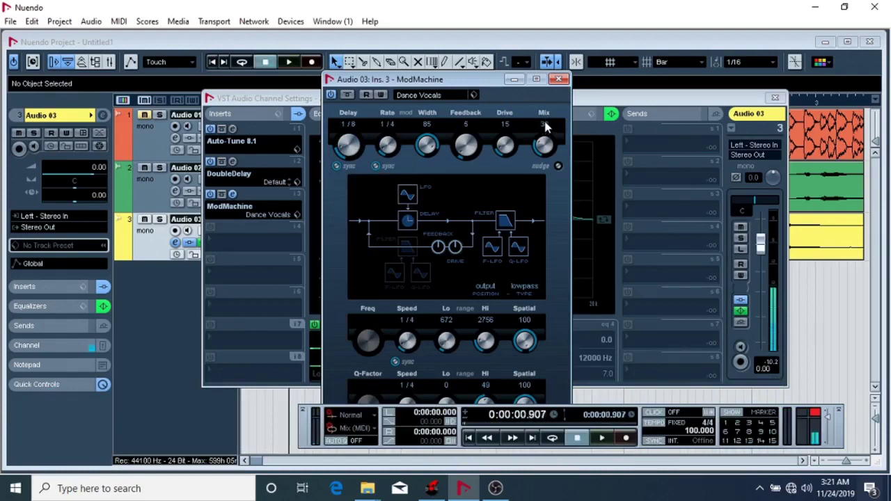
Lower the ModMachine mix below 30, audition the vocal, and close the plug-in editor.
{"action": "type", "text": "2"}
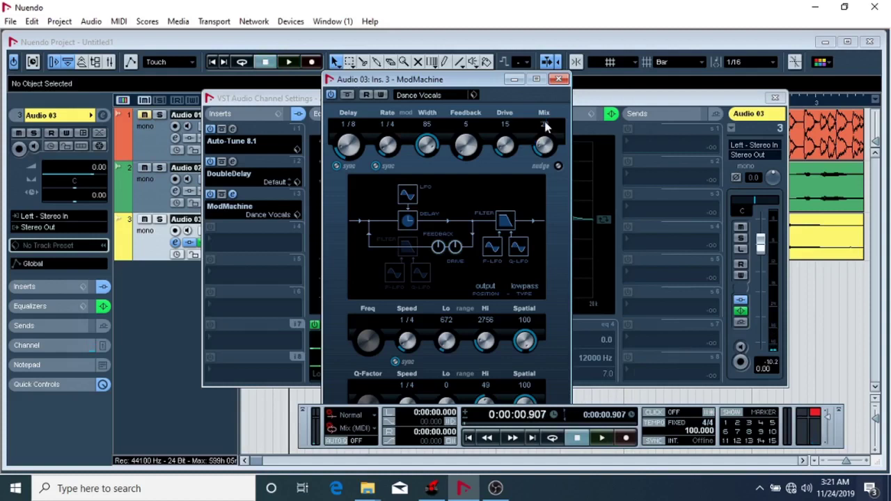
{"action": "key", "text": "space"}
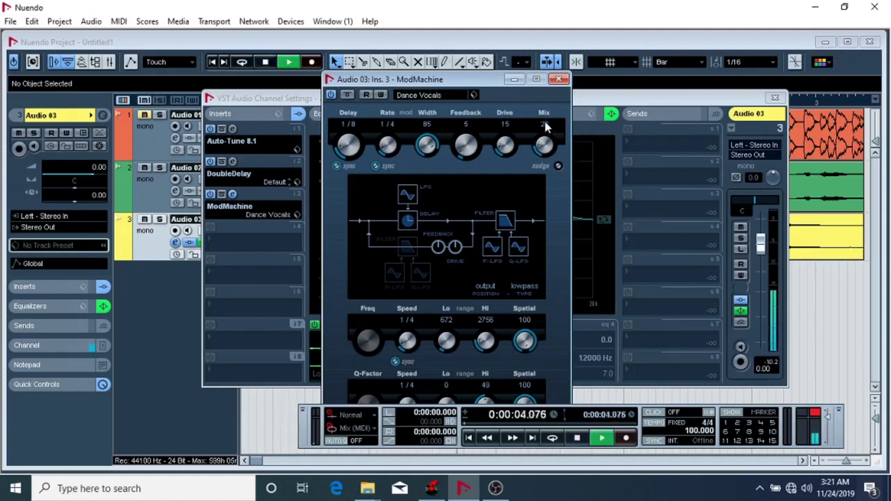
{"action": "key", "text": "space"}
{"action": "left_click", "coordinate": [558, 78]}
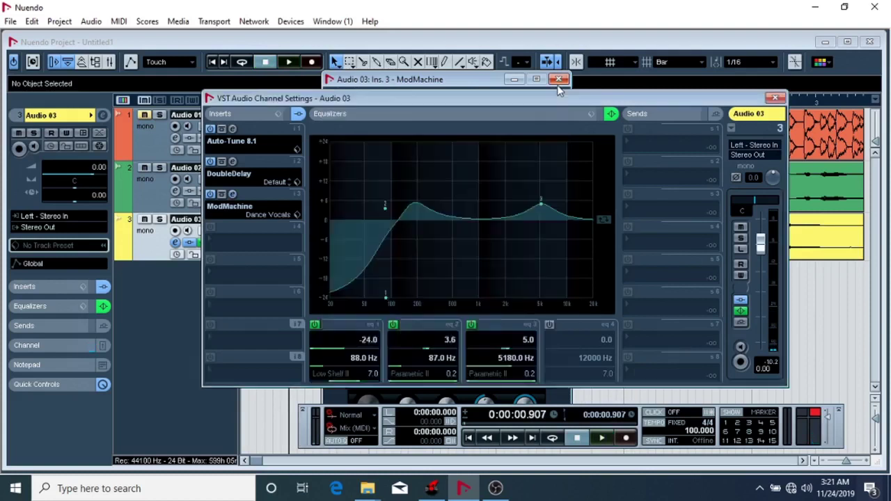
Load the CLA-3A Stereo compressor into the fourth insert slot of Audio 03.
{"action": "left_click_drag", "start_coordinate": [407, 97], "coordinate": [442, 113]}
{"action": "left_click_drag", "start_coordinate": [325, 111], "coordinate": [412, 112]}
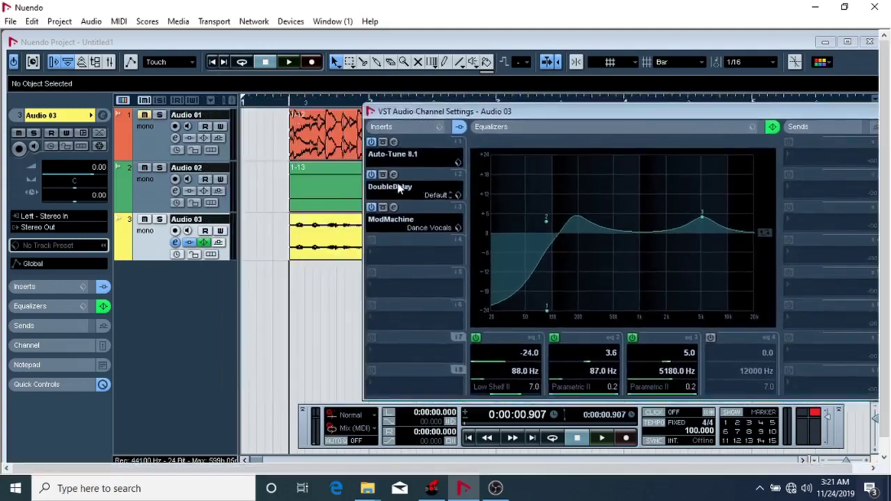
{"action": "left_click", "coordinate": [379, 250]}
{"action": "mouse_move", "coordinate": [430, 234]}
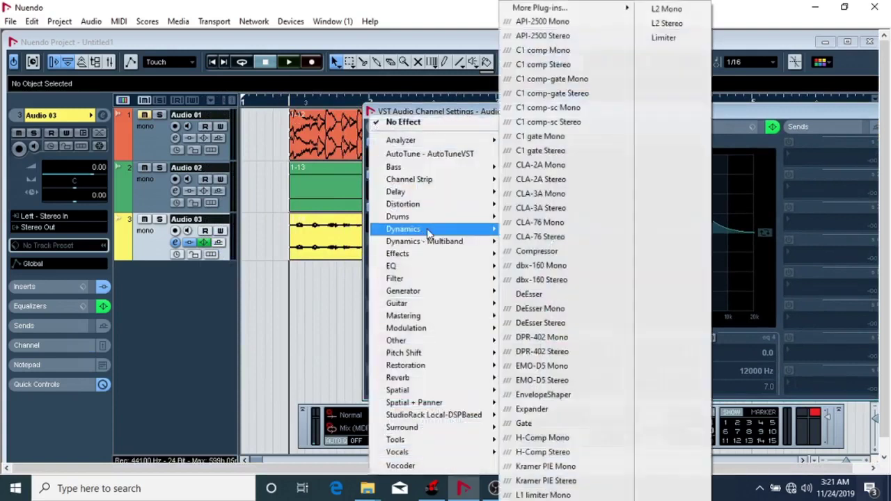
{"action": "left_click", "coordinate": [574, 210]}
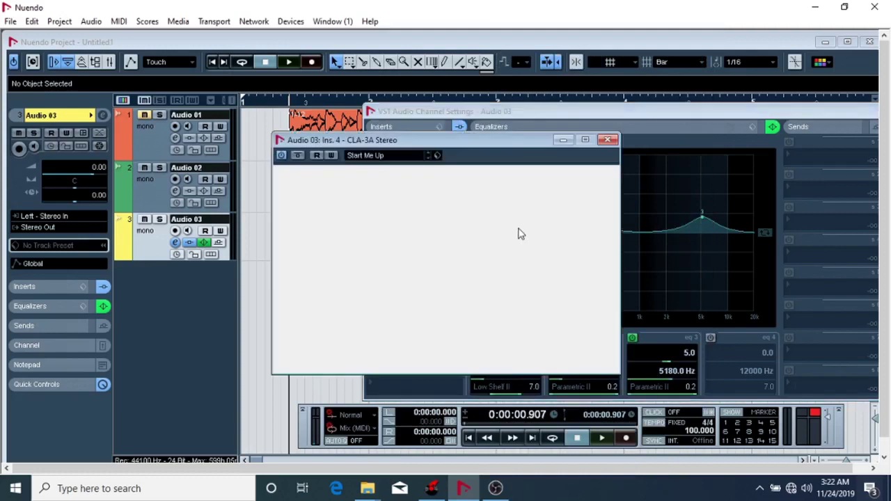
Apply the Full Reset preset to CLA-3A Stereo and configure it with Limiter mode and 60 Hz analog.
{"action": "left_click", "coordinate": [529, 317]}
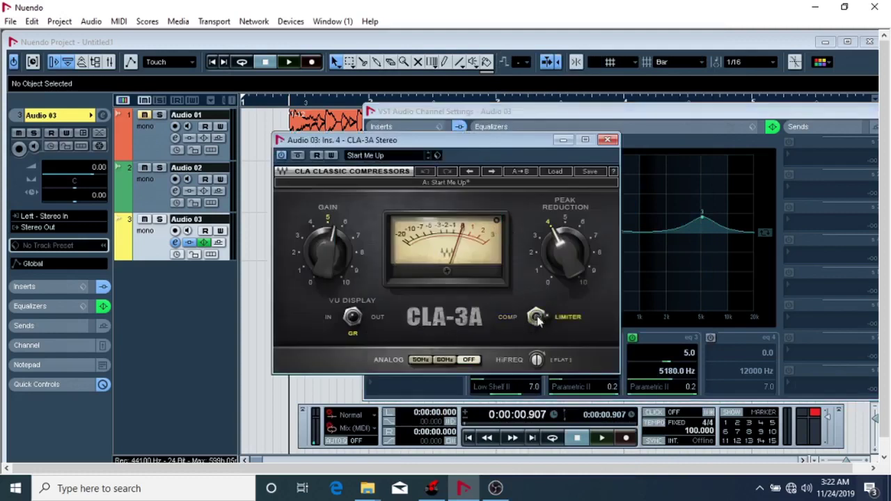
{"action": "left_click", "coordinate": [421, 157]}
{"action": "left_click", "coordinate": [382, 188]}
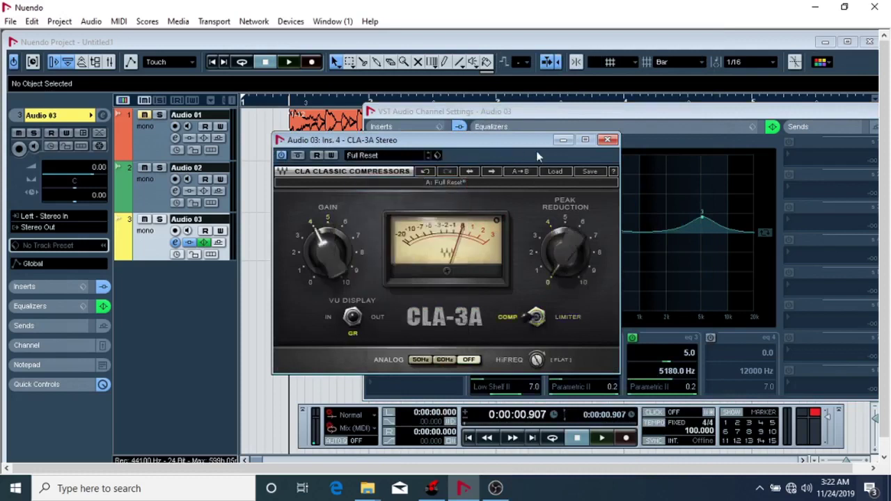
{"action": "left_click", "coordinate": [606, 141]}
{"action": "left_click", "coordinate": [538, 317]}
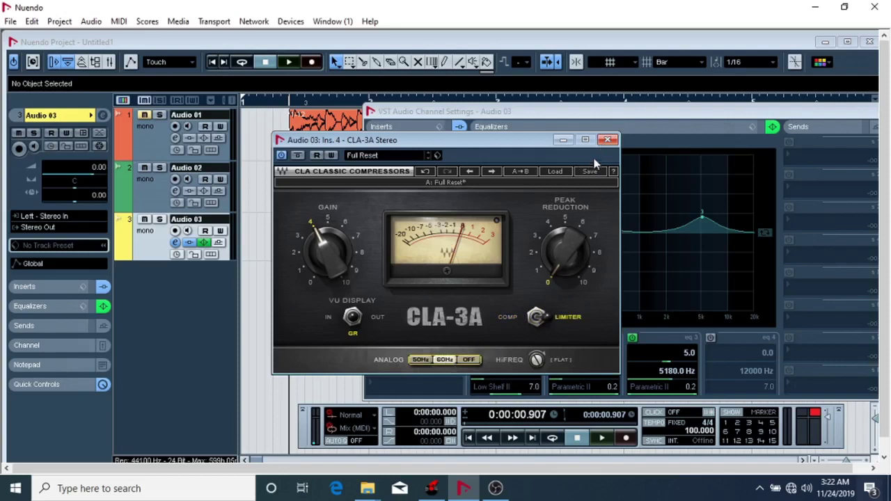
{"action": "left_click", "coordinate": [607, 140]}
Load dbx-160 Stereo into the fifth insert slot of Audio 03 with the Lead Vocal Over Compressed preset.
{"action": "left_click", "coordinate": [371, 291]}
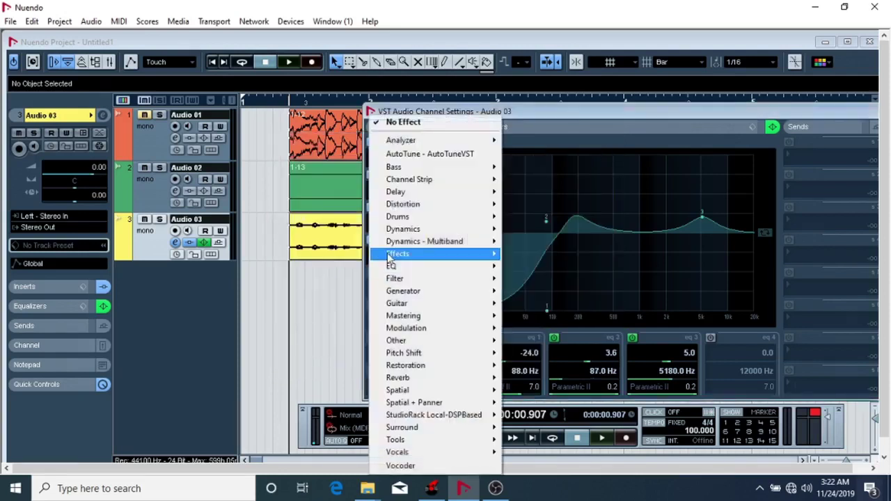
{"action": "mouse_move", "coordinate": [424, 229]}
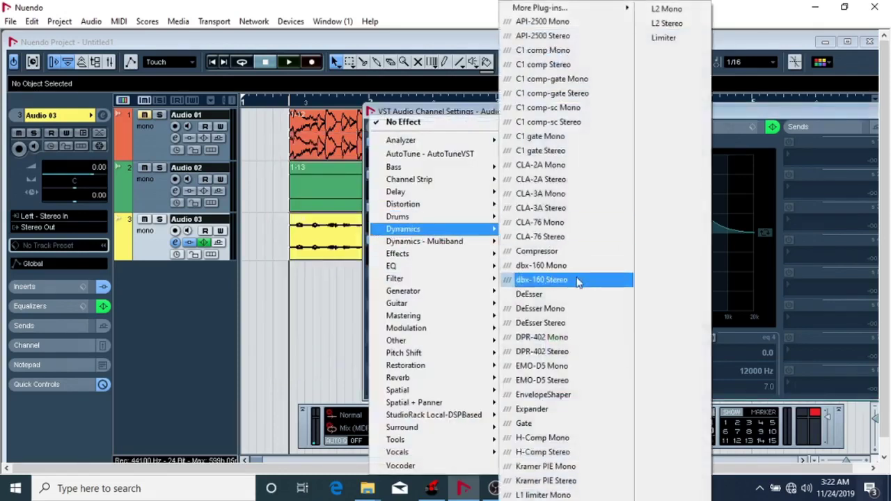
{"action": "left_click", "coordinate": [577, 281]}
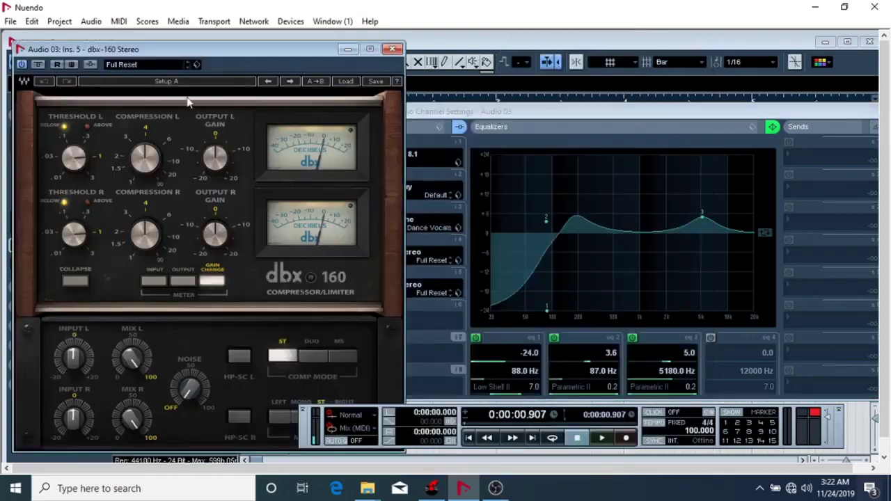
{"action": "left_click", "coordinate": [173, 69]}
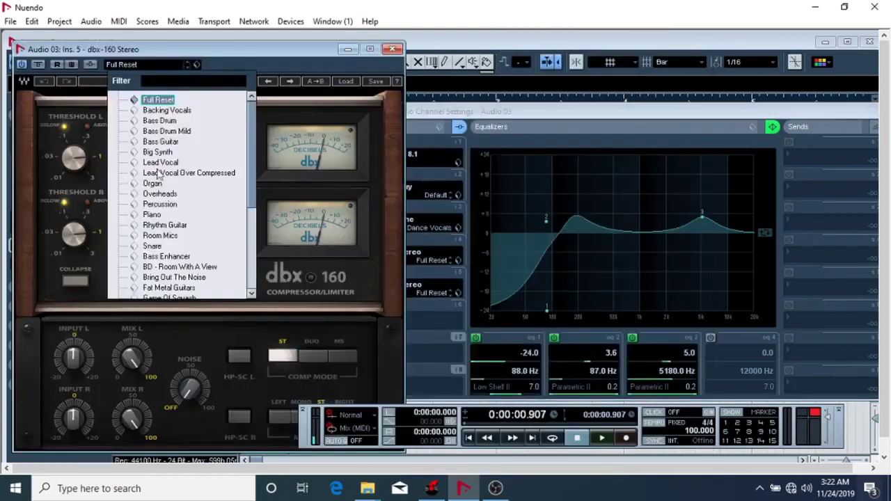
{"action": "left_click", "coordinate": [174, 174]}
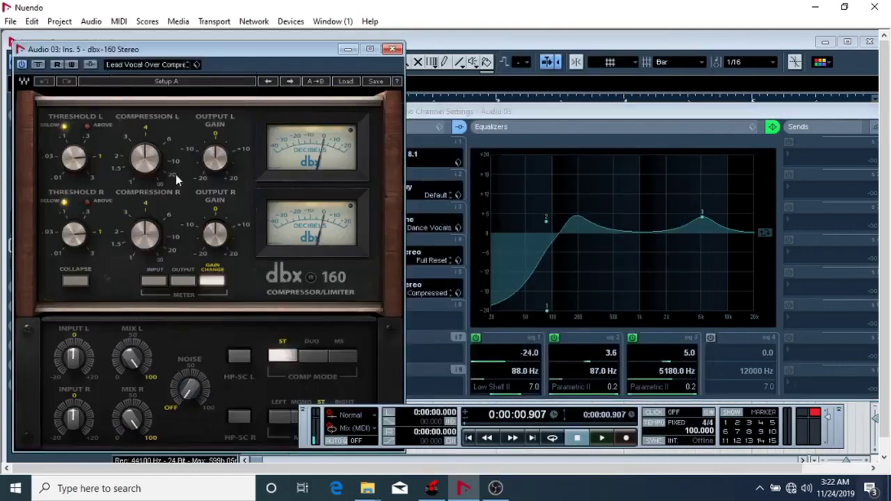
{"action": "left_click", "coordinate": [392, 49]}
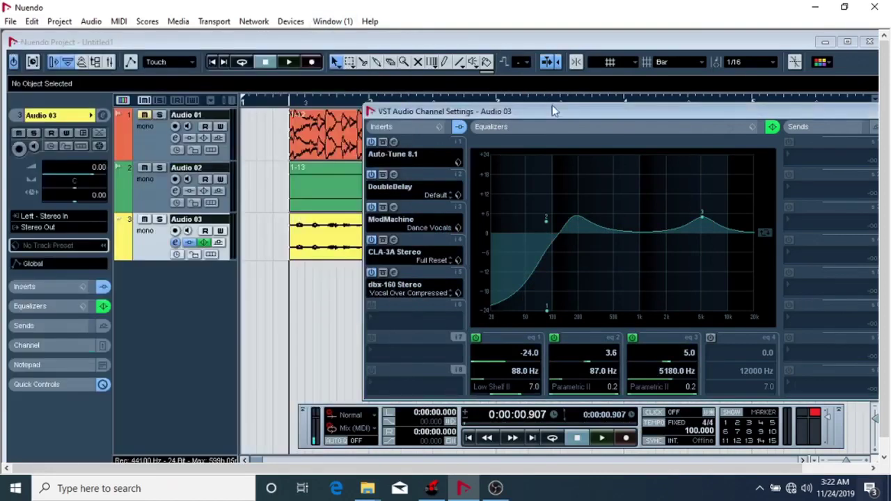
Deactivate the dbx-160 Stereo insert on Audio 03 and close the track's channel settings.
{"action": "left_click_drag", "start_coordinate": [552, 108], "coordinate": [421, 109]}
{"action": "left_click", "coordinate": [237, 270]}
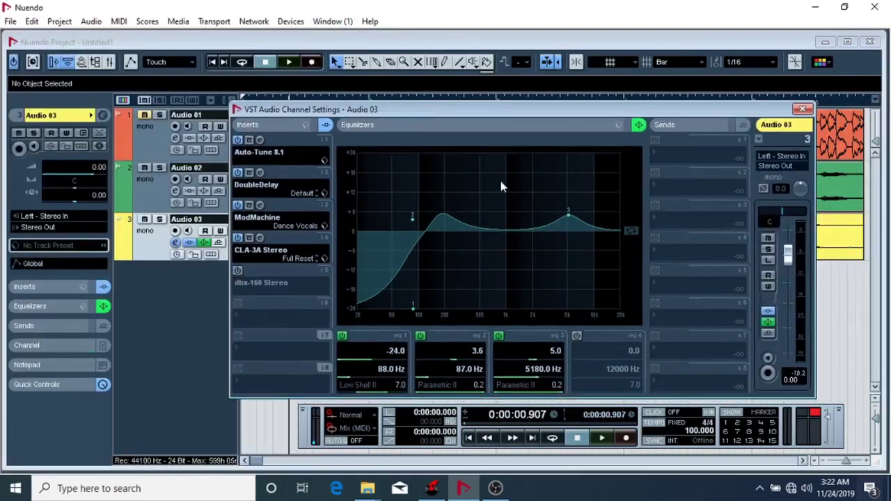
{"action": "left_click", "coordinate": [802, 108]}
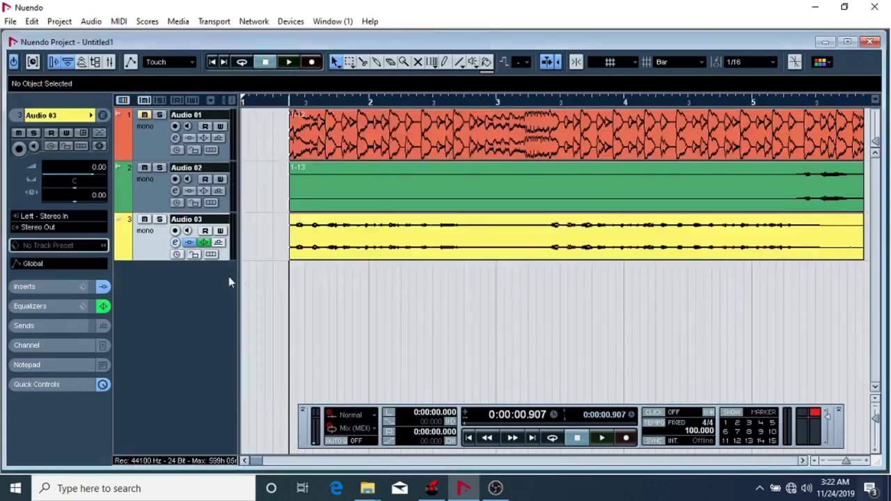
Add a mono FX channel track with the RoomWorks SE reverb and close its plug-in window.
{"action": "right_click", "coordinate": [202, 285]}
{"action": "left_click", "coordinate": [261, 136]}
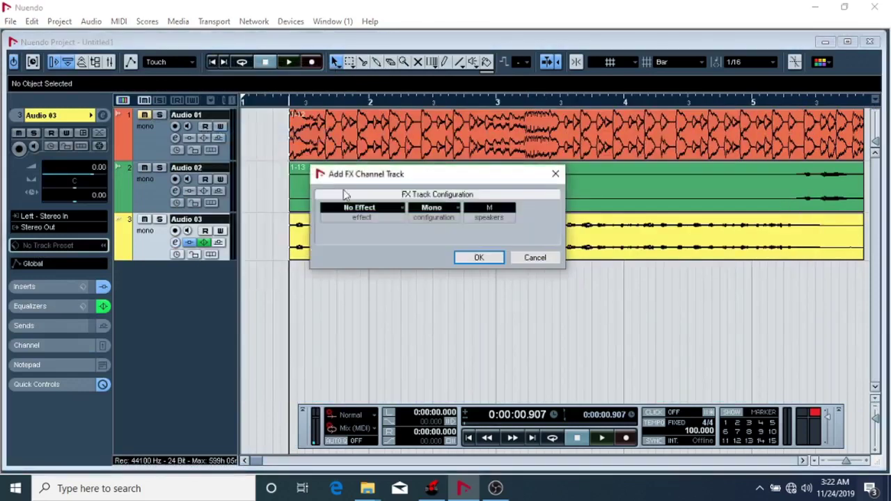
{"action": "left_click", "coordinate": [363, 214]}
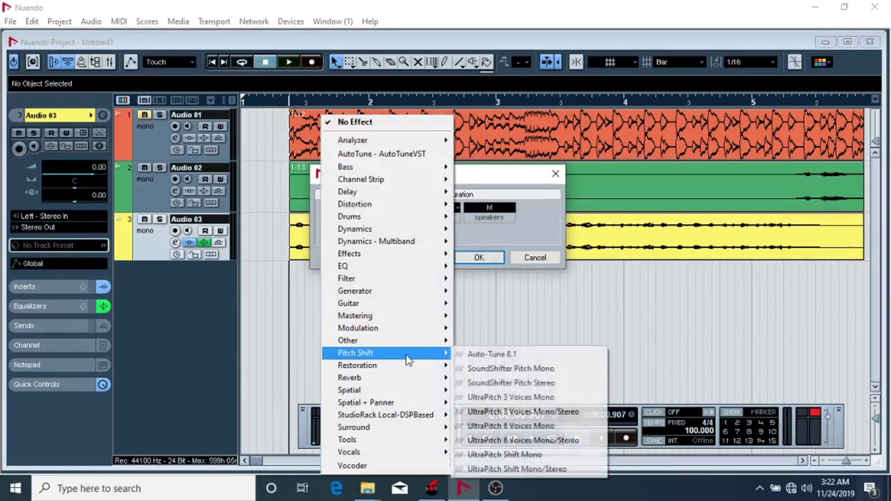
{"action": "mouse_move", "coordinate": [412, 378]}
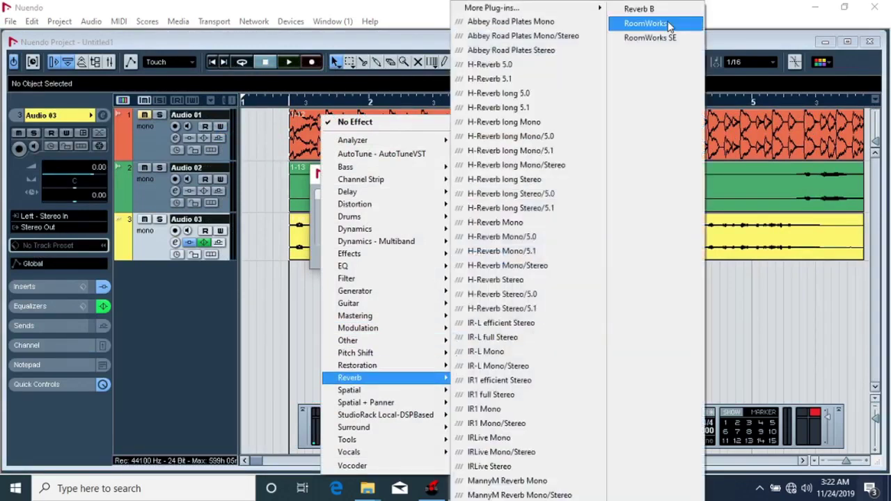
{"action": "left_click", "coordinate": [650, 37]}
{"action": "left_click", "coordinate": [477, 258]}
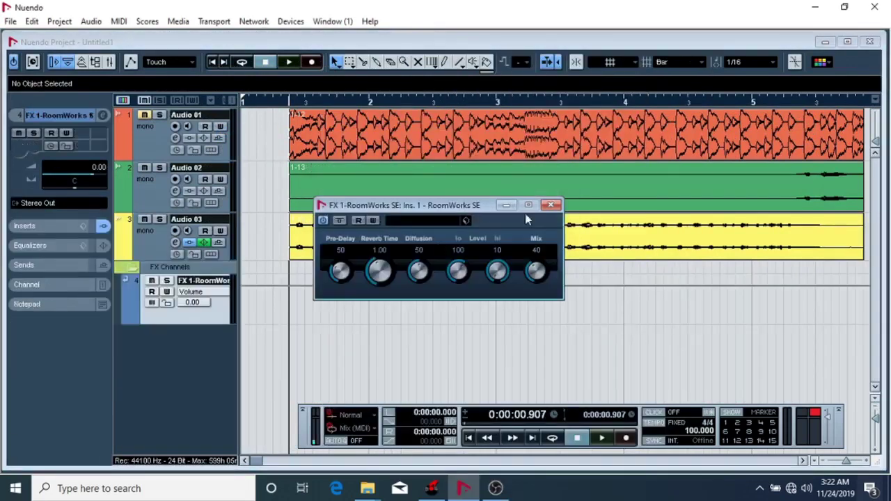
{"action": "left_click", "coordinate": [550, 204]}
Add a second mono FX channel track with PingPongDelay and close its plug-in window.
{"action": "right_click", "coordinate": [131, 360]}
{"action": "left_click", "coordinate": [240, 213]}
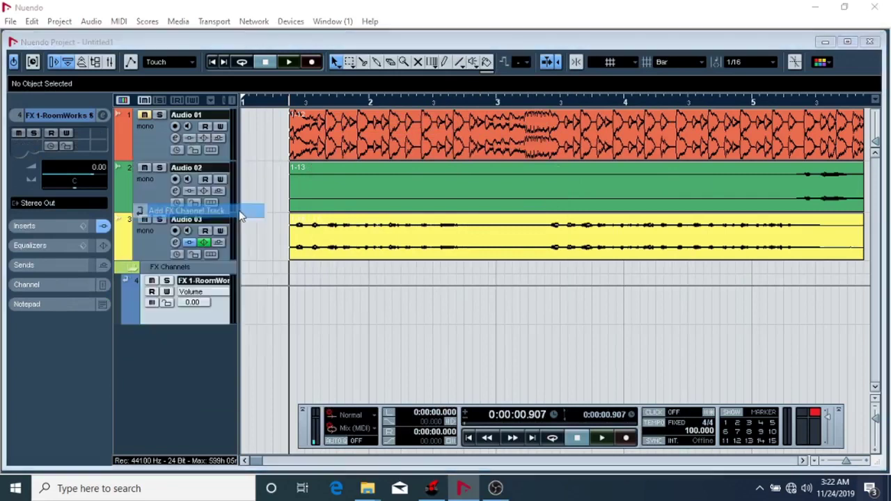
{"action": "left_click", "coordinate": [373, 209]}
{"action": "mouse_move", "coordinate": [424, 193]}
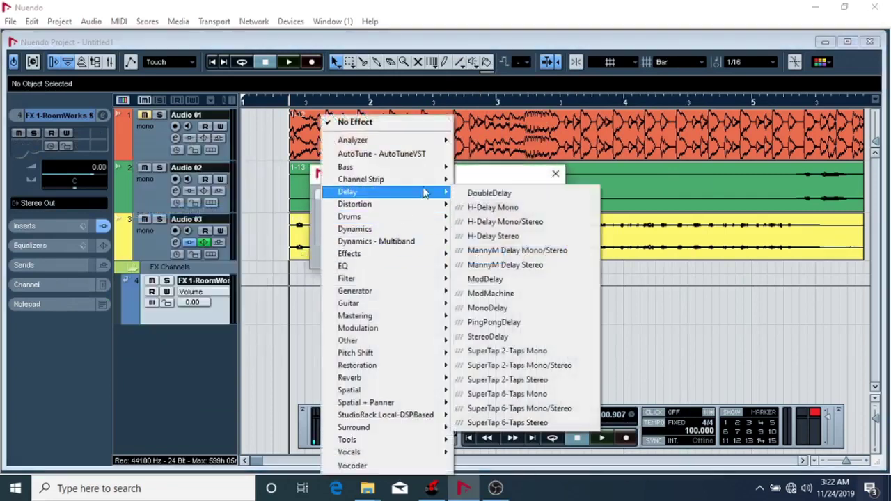
{"action": "left_click", "coordinate": [492, 322]}
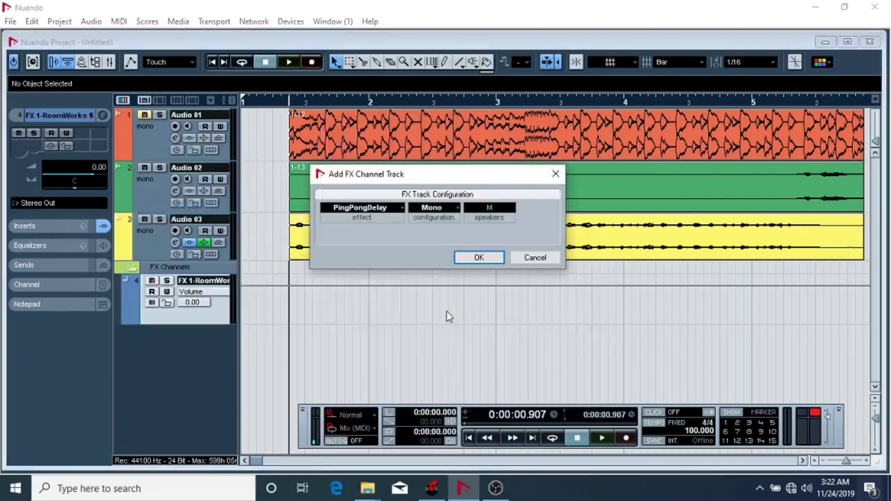
{"action": "left_click", "coordinate": [476, 258]}
{"action": "left_click", "coordinate": [451, 234]}
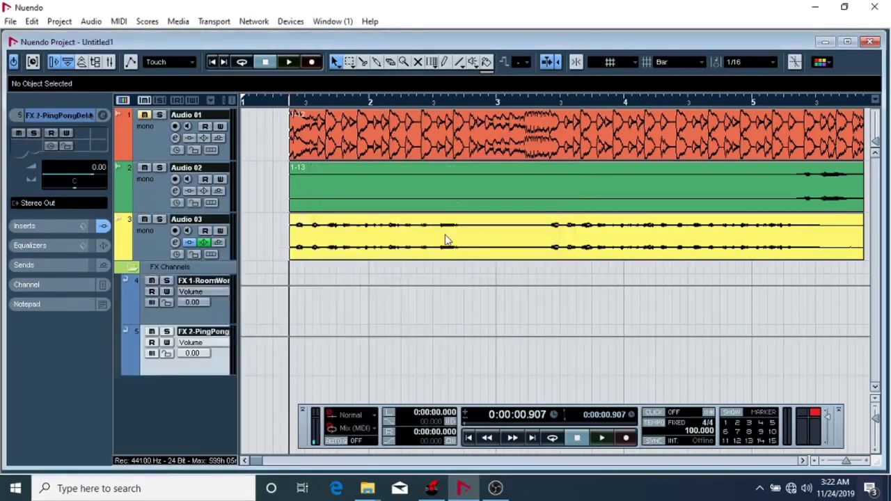
Add a third mono FX channel track with Reverb A and close its plug-in window.
{"action": "right_click", "coordinate": [174, 416]}
{"action": "left_click", "coordinate": [278, 266]}
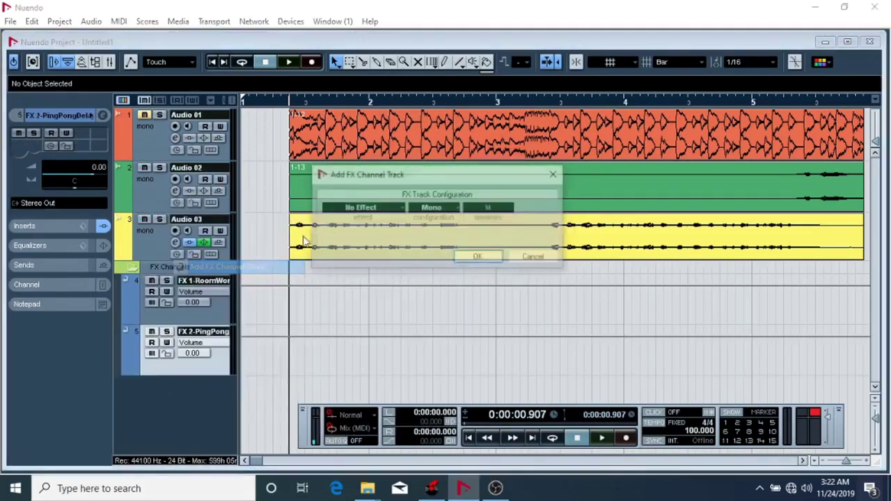
{"action": "left_click", "coordinate": [360, 207]}
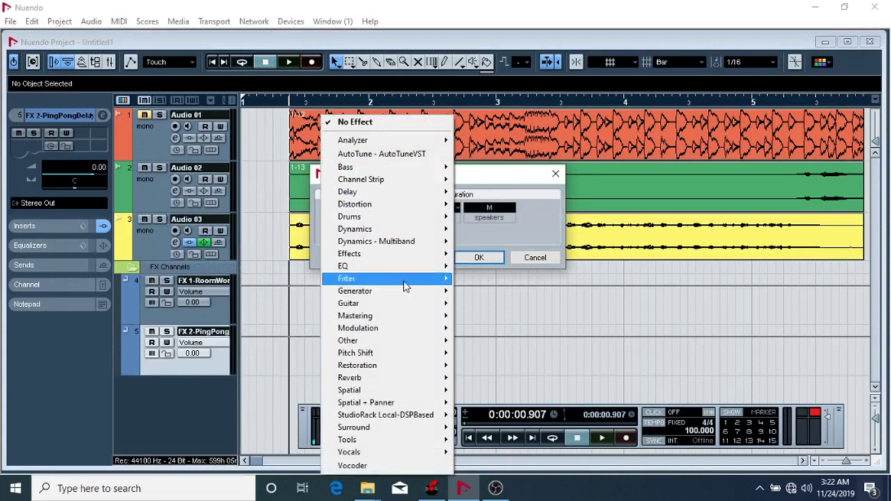
{"action": "mouse_move", "coordinate": [384, 380]}
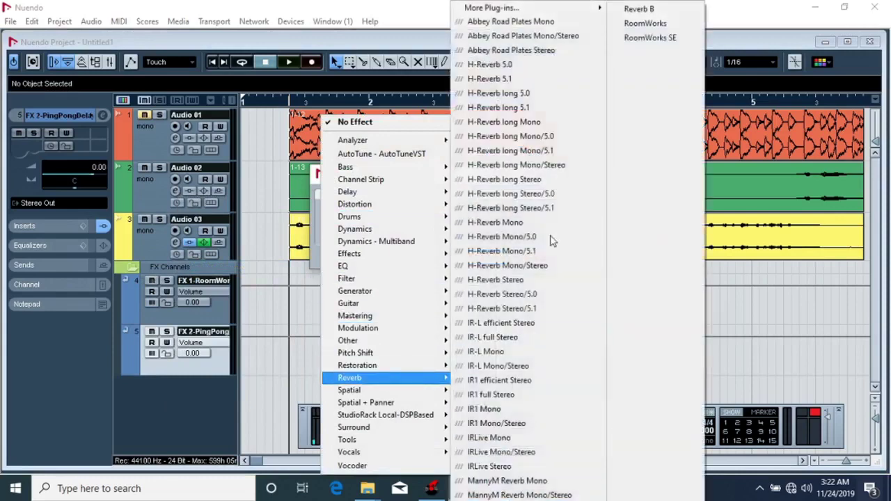
{"action": "left_click", "coordinate": [630, 43]}
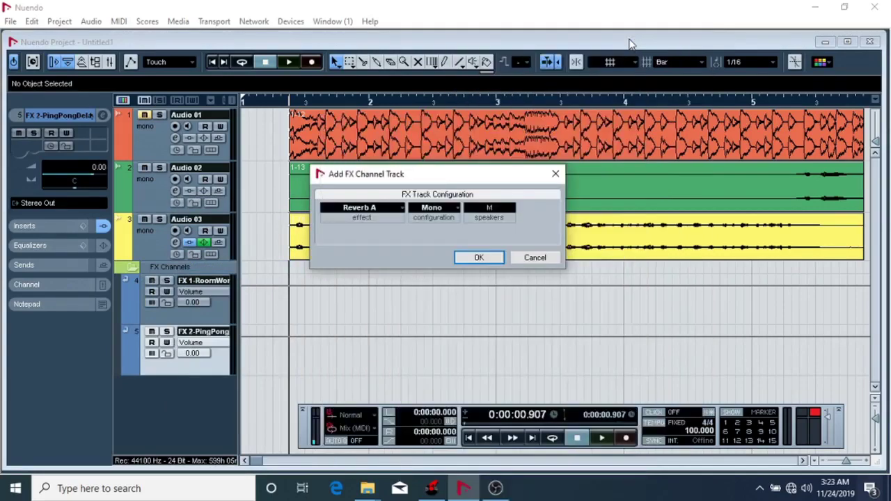
{"action": "key", "text": "Return"}
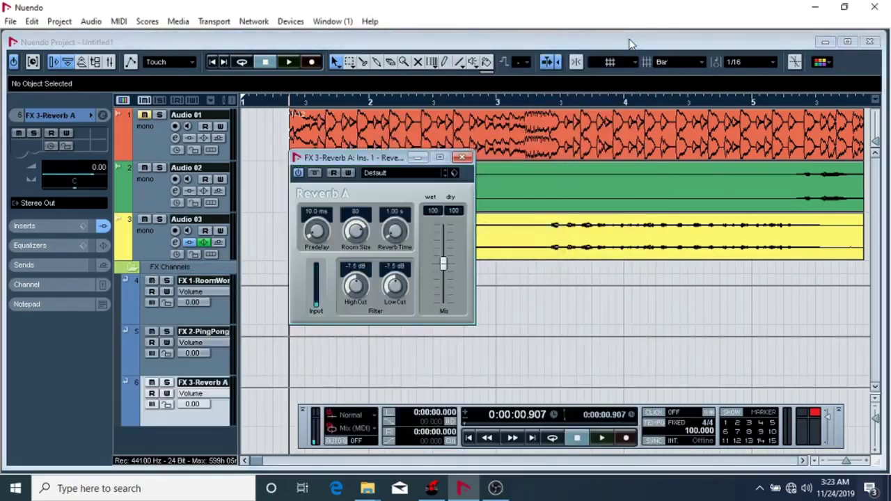
{"action": "left_click", "coordinate": [463, 157]}
Route the first send of Audio 03 to FX 1-RoomWorks SE, activate it and set its level to -17.43 during playback.
{"action": "left_click", "coordinate": [148, 238]}
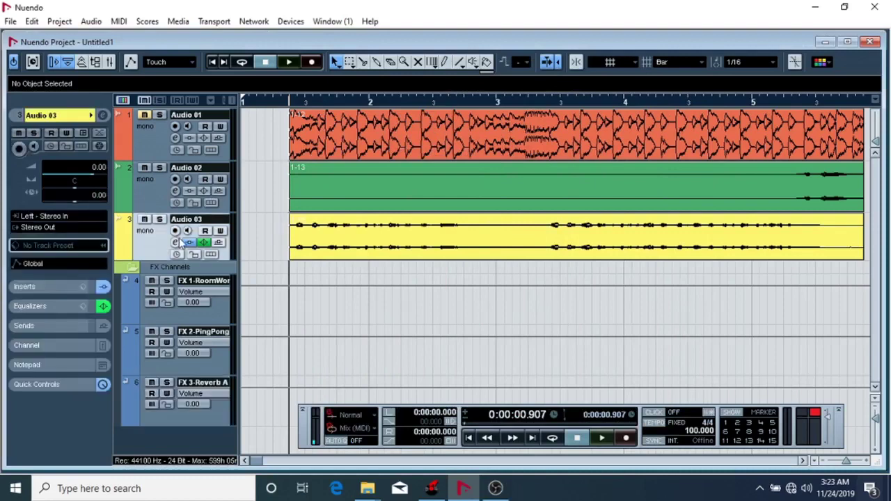
{"action": "left_click", "coordinate": [174, 242]}
{"action": "left_click", "coordinate": [657, 156]}
{"action": "left_click", "coordinate": [666, 181]}
{"action": "left_click", "coordinate": [655, 139]}
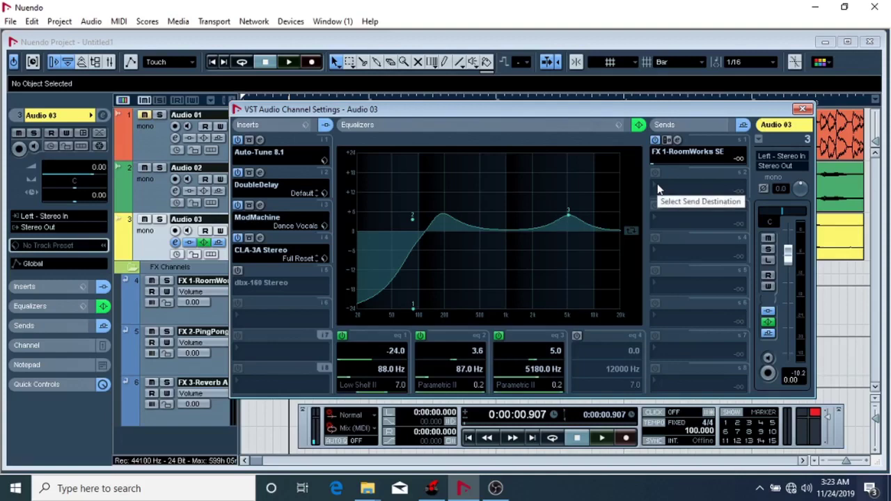
{"action": "key", "text": "space"}
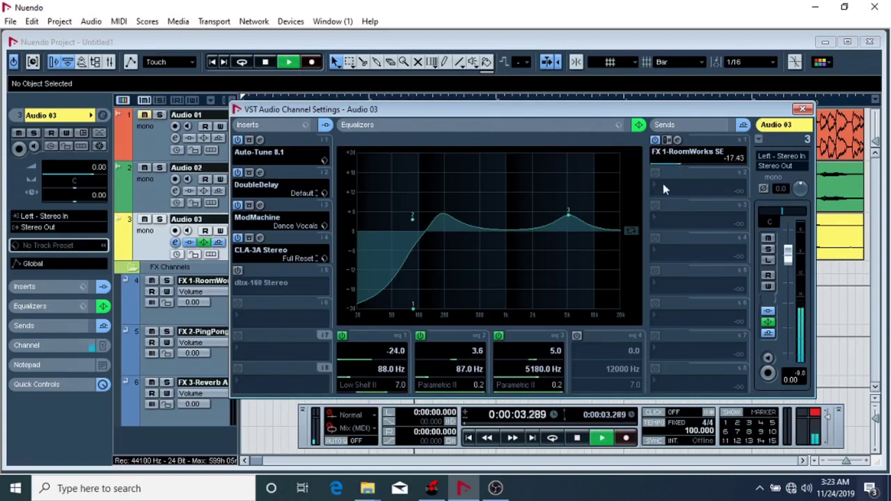
Route the second send of Audio 03 to FX 2-PingPongDelay, activate it and set its level to -46.2 while auditioning.
{"action": "left_click", "coordinate": [660, 185]}
{"action": "left_click", "coordinate": [665, 232]}
{"action": "left_click", "coordinate": [659, 184]}
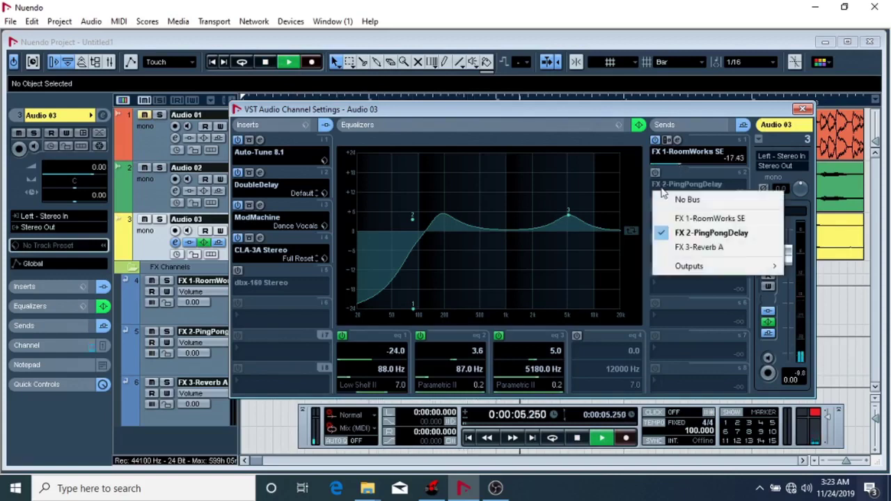
{"action": "left_click", "coordinate": [656, 173]}
{"action": "key", "text": "space"}
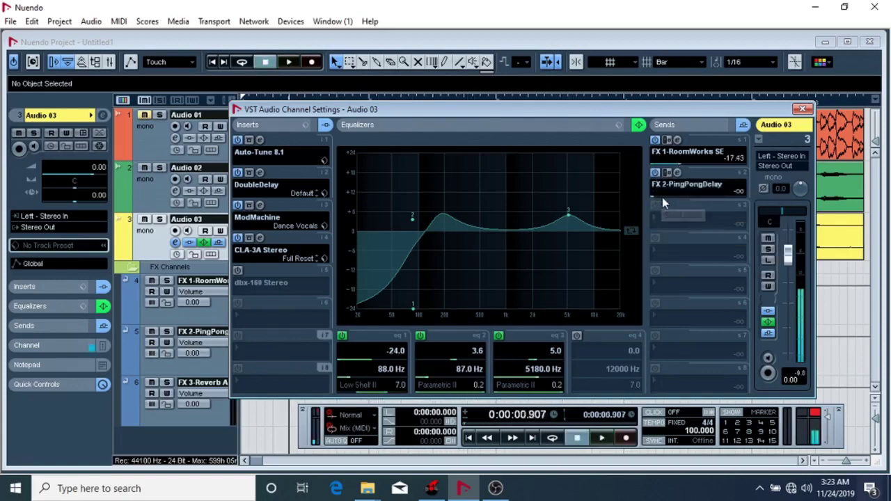
{"action": "key", "text": "space"}
{"action": "mouse_move", "coordinate": [663, 196]}
{"action": "left_mouse_down"}
{"action": "mouse_move", "coordinate": [674, 196]}
{"action": "mouse_move", "coordinate": [656, 193]}
{"action": "left_mouse_up"}
{"action": "key", "text": "space"}
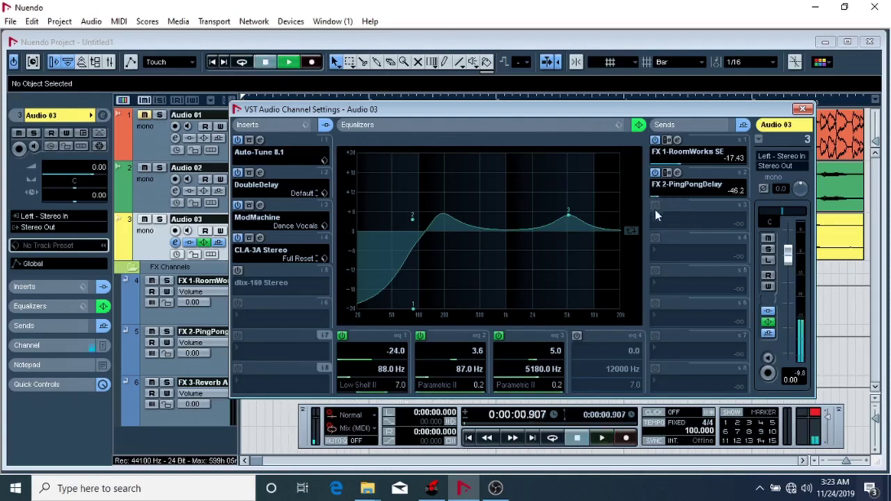
Route the third send of Audio 03 to FX 3-Reverb A, activate it at -13.39 and audition the vocal.
{"action": "left_click", "coordinate": [659, 218]}
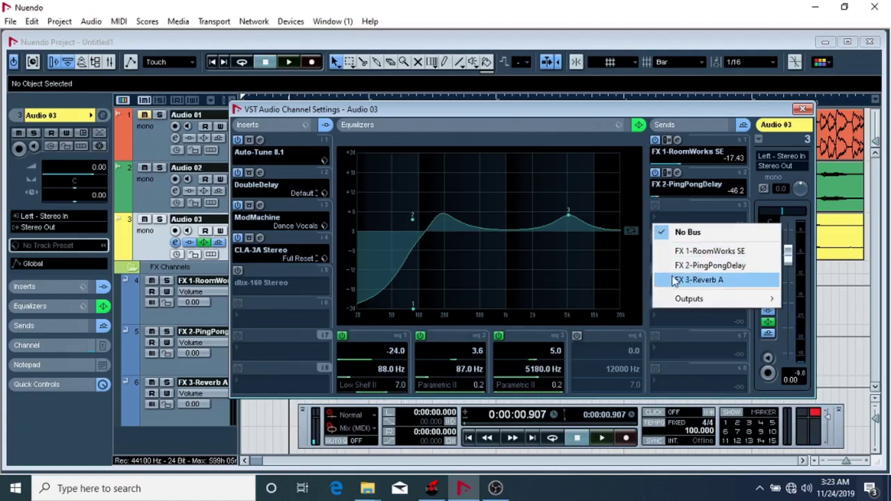
{"action": "left_click", "coordinate": [672, 278]}
{"action": "left_click", "coordinate": [655, 205]}
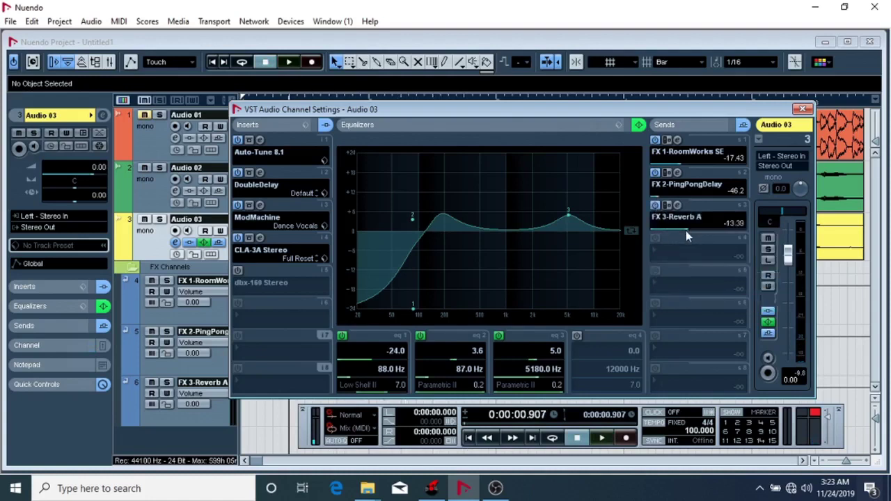
{"action": "key", "text": "space"}
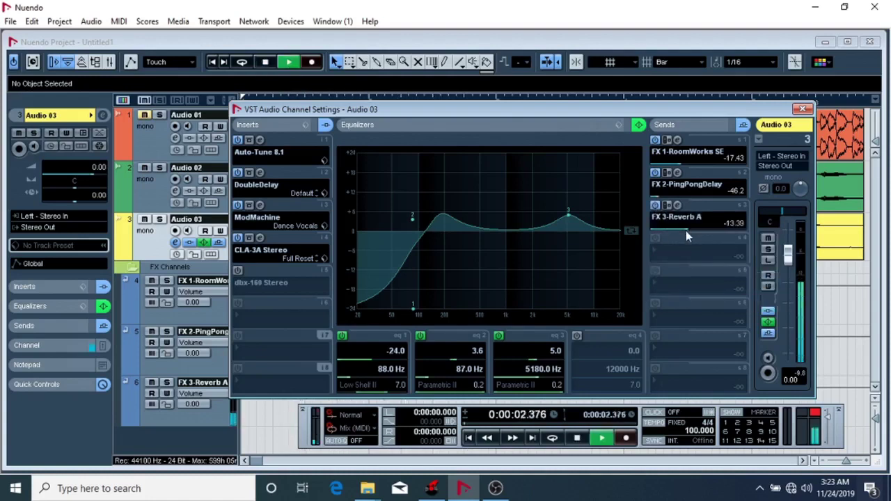
{"action": "key", "text": "space"}
Reactivate the dbx-160 Stereo insert on Audio 03, audition the vocal and close the channel settings.
{"action": "left_click", "coordinate": [237, 271]}
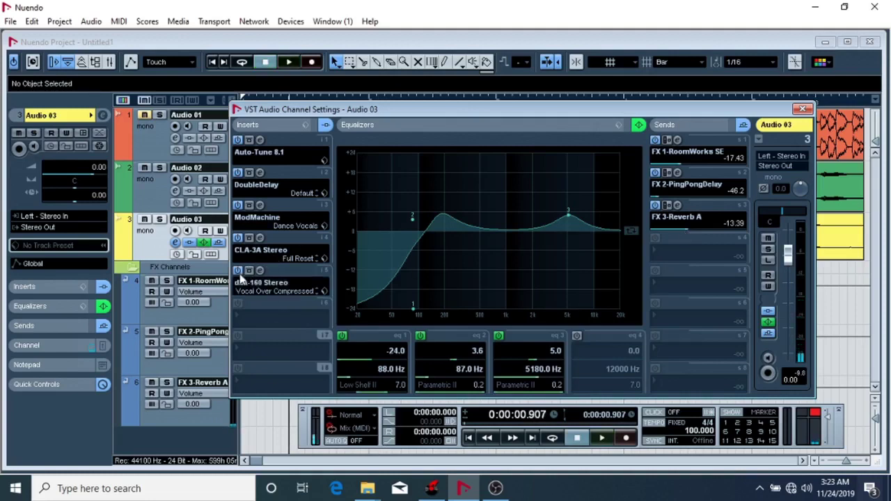
{"action": "key", "text": "space"}
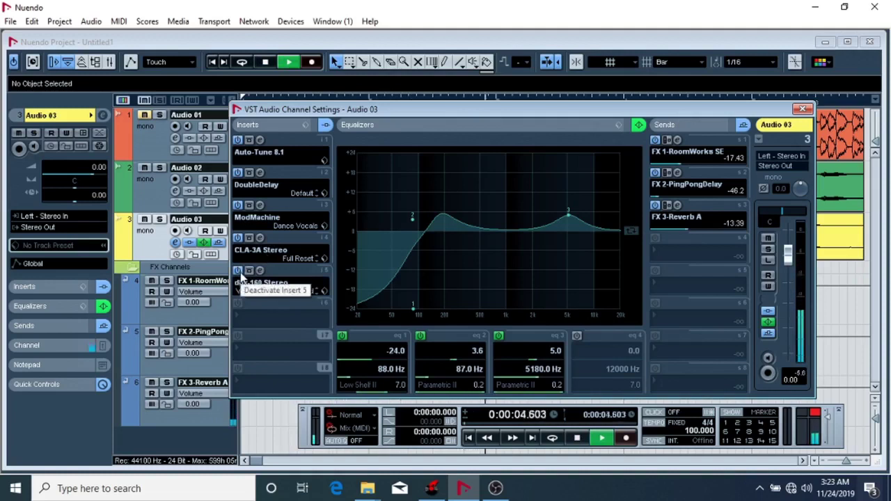
{"action": "key", "text": "space"}
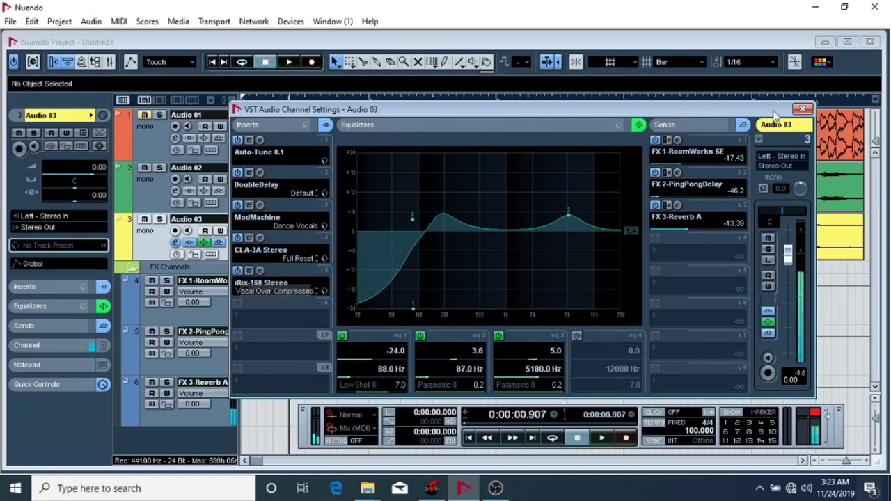
{"action": "left_click", "coordinate": [803, 109]}
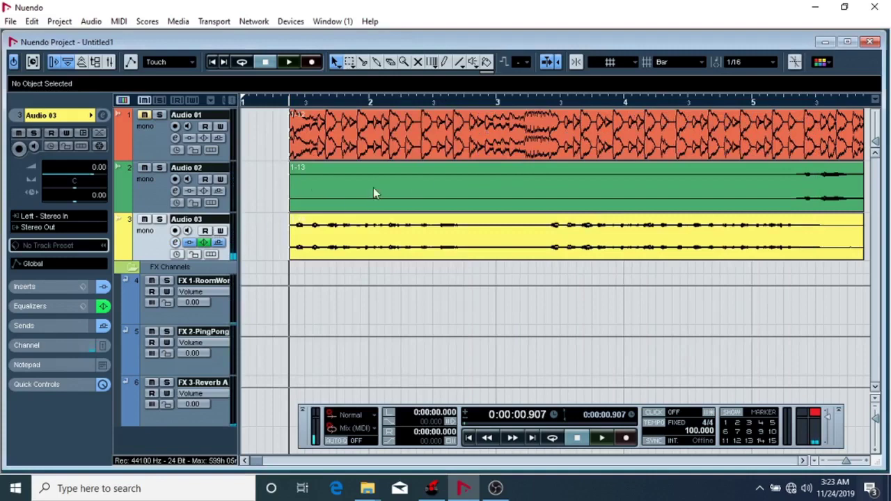
Split the Audio 03 clip at both ends of the silent gap around bar 3 and erase the piece between.
{"action": "left_click", "coordinate": [363, 62]}
{"action": "left_click_drag", "start_coordinate": [465, 240], "coordinate": [541, 247]}
{"action": "left_click", "coordinate": [549, 244]}
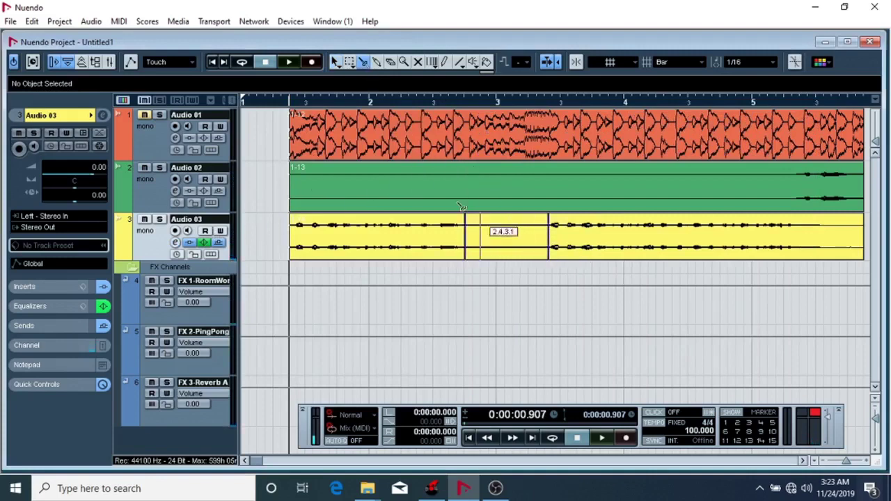
{"action": "left_click", "coordinate": [390, 62]}
{"action": "left_click", "coordinate": [472, 228]}
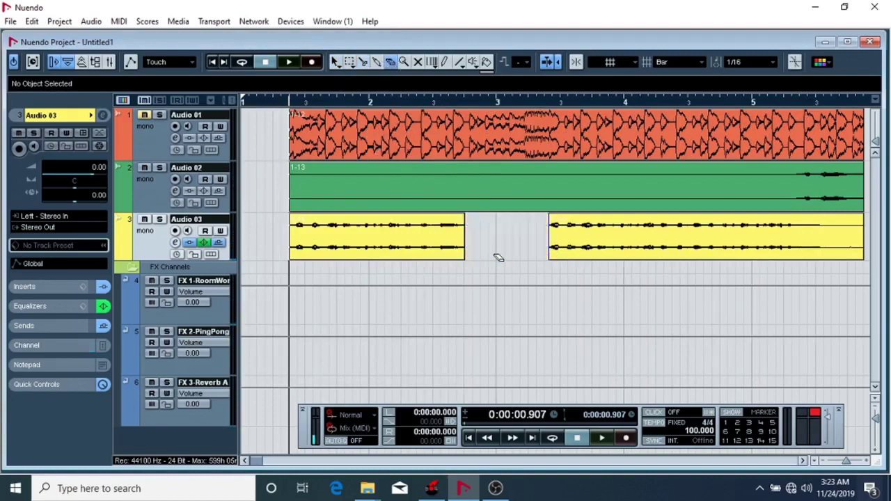
Play back the edited vocal, unmute Audio 01 and audition the vocal together with the beat.
{"action": "key", "text": "space"}
{"action": "left_click", "coordinate": [335, 62]}
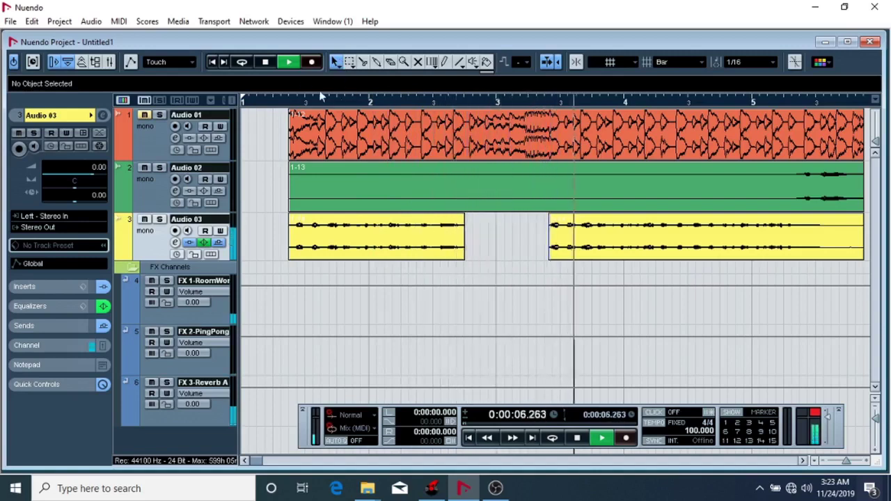
{"action": "left_click", "coordinate": [268, 63]}
{"action": "key", "text": "space"}
{"action": "key", "text": "space"}
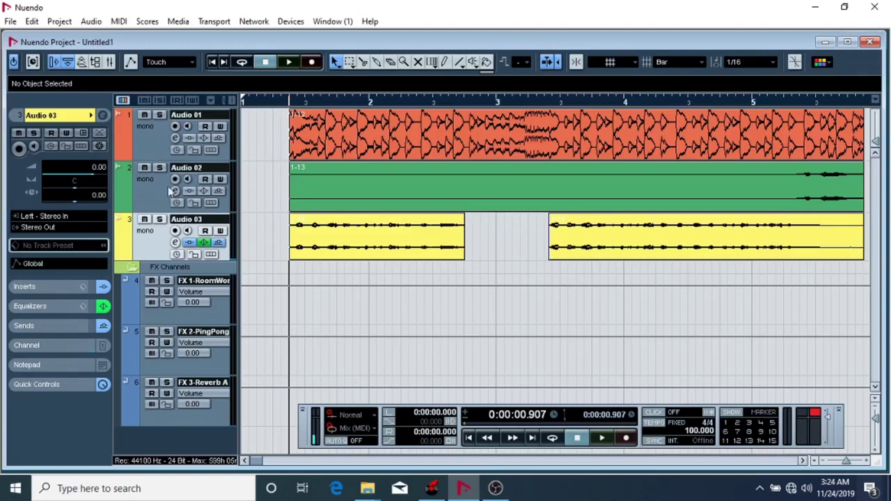
Set the volume of Audio 01 to -3.00.
{"action": "left_click", "coordinate": [146, 125]}
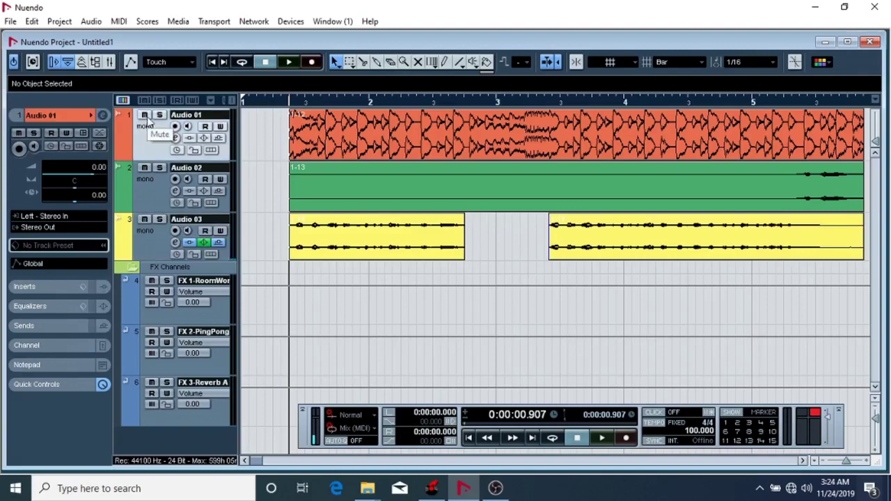
{"action": "left_click", "coordinate": [151, 199]}
{"action": "left_click", "coordinate": [152, 236]}
{"action": "left_click", "coordinate": [153, 198]}
{"action": "left_click", "coordinate": [155, 156]}
{"action": "left_click", "coordinate": [103, 168]}
{"action": "type", "text": "-3"}
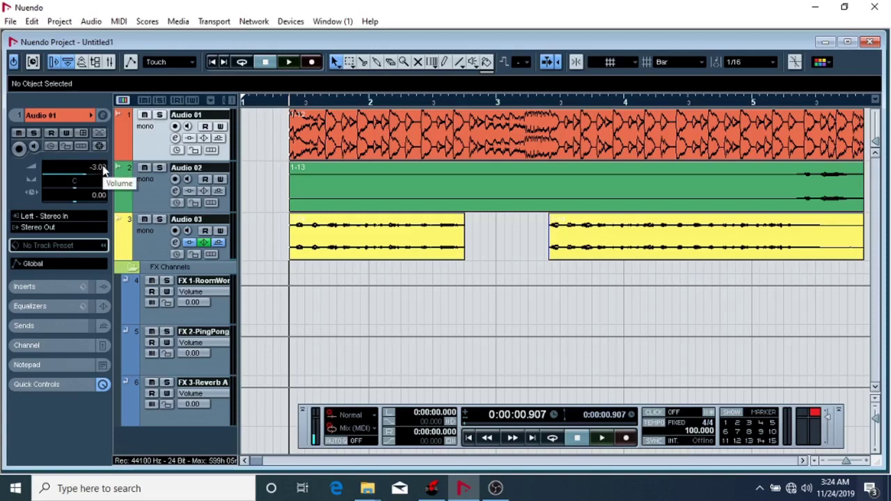
Set the volume of Audio 03 to -1.00.
{"action": "left_click", "coordinate": [144, 235]}
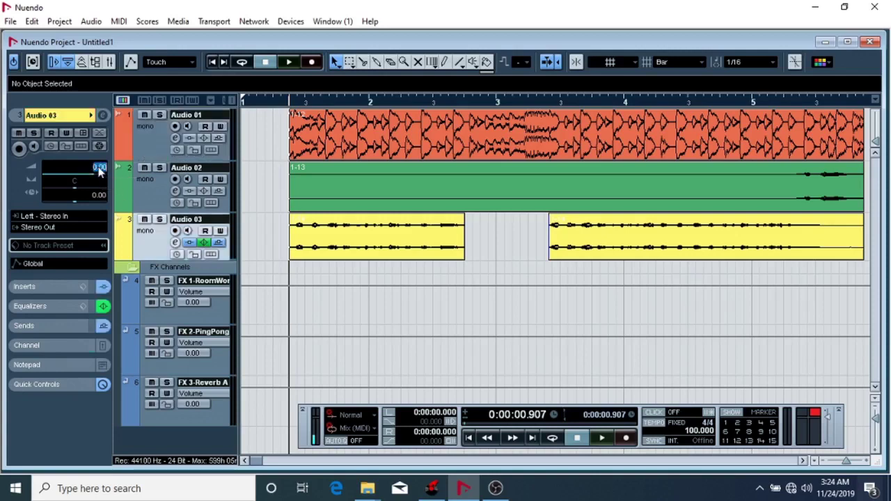
{"action": "key", "text": "BackSpace"}
{"action": "key", "text": "Return"}
Store the insert chain of Audio 03 as an inserts preset named "a".
{"action": "left_click", "coordinate": [175, 242]}
{"action": "left_click", "coordinate": [304, 125]}
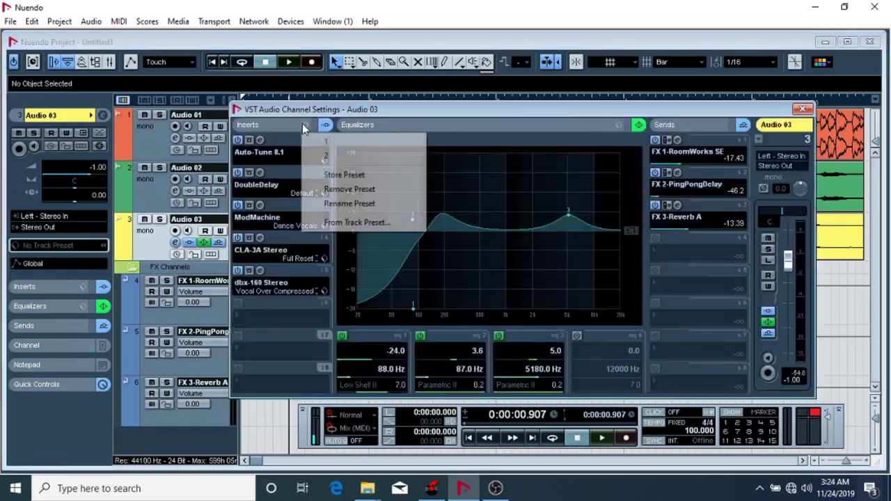
{"action": "left_click", "coordinate": [341, 175]}
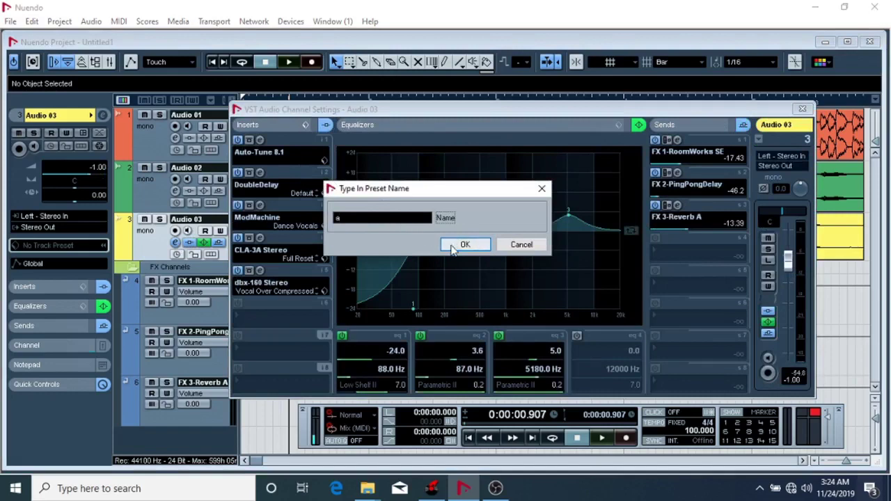
{"action": "left_click", "coordinate": [464, 244]}
{"action": "left_click", "coordinate": [802, 108]}
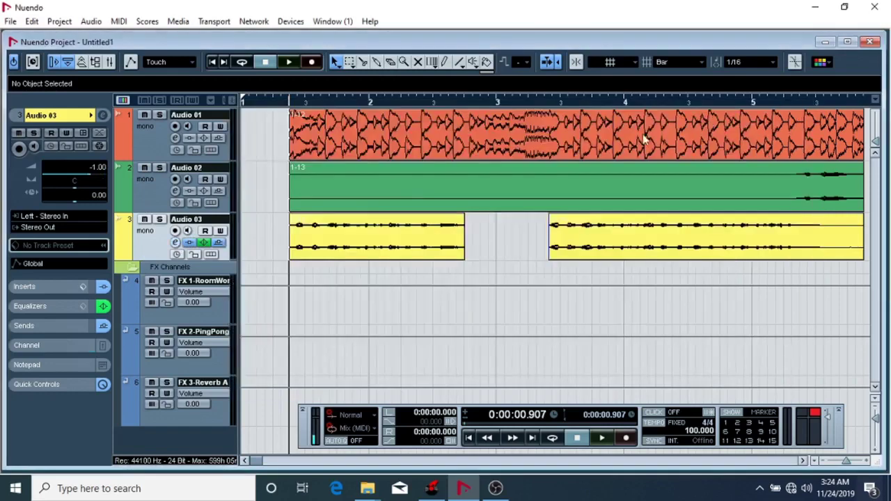
Load a stored inserts preset with Auto-Tune, DoubleDelay, ModMachine, CLA-3A and dbx-160 onto Audio 02.
{"action": "left_click", "coordinate": [162, 207]}
{"action": "left_click", "coordinate": [176, 191]}
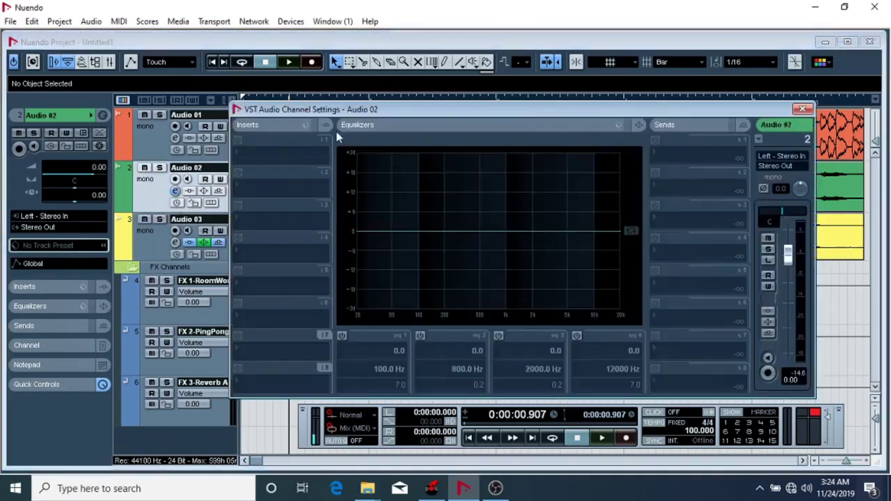
{"action": "left_click", "coordinate": [300, 126]}
{"action": "left_click", "coordinate": [310, 171]}
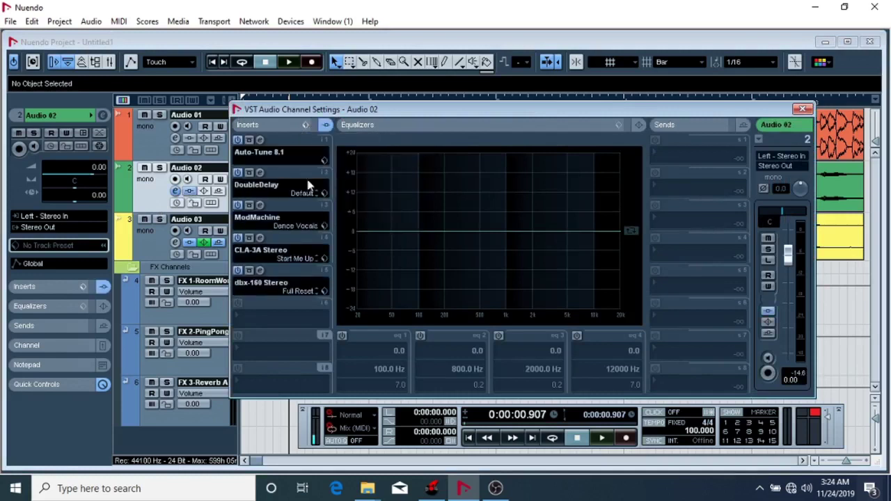
Enable Audio 02's EQ bands 2 and 3 flat, and boost the lows 4.6 dB at 278 Hz and the highs 4.6 dB at 2847 Hz.
{"action": "left_click", "coordinate": [420, 336]}
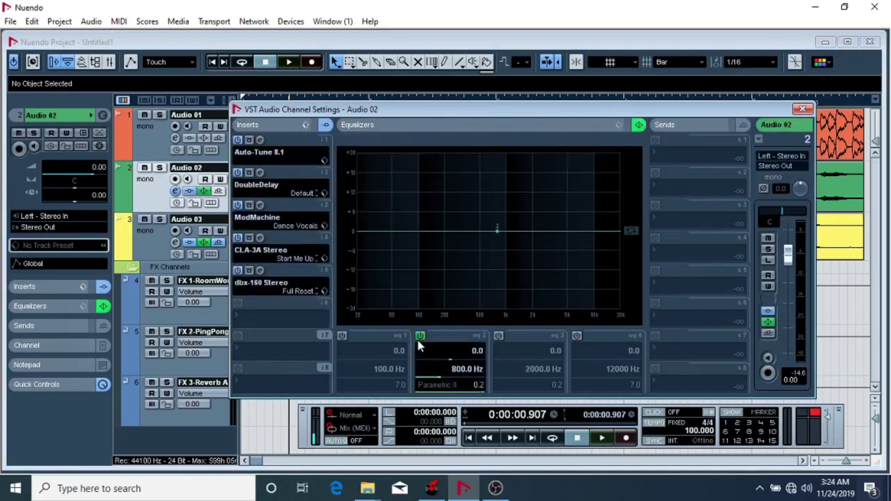
{"action": "left_click", "coordinate": [498, 336]}
{"action": "left_click_drag", "start_coordinate": [496, 232], "coordinate": [457, 216]}
{"action": "left_click_drag", "start_coordinate": [524, 233], "coordinate": [545, 213]}
Route Audio 02's first three sends to FX 1-RoomWorks SE, FX 2-PingPongDelay and FX 3-Reverb A.
{"action": "left_click", "coordinate": [663, 160]}
{"action": "left_click", "coordinate": [668, 181]}
{"action": "left_click", "coordinate": [659, 185]}
{"action": "left_click", "coordinate": [667, 232]}
{"action": "left_click", "coordinate": [654, 209]}
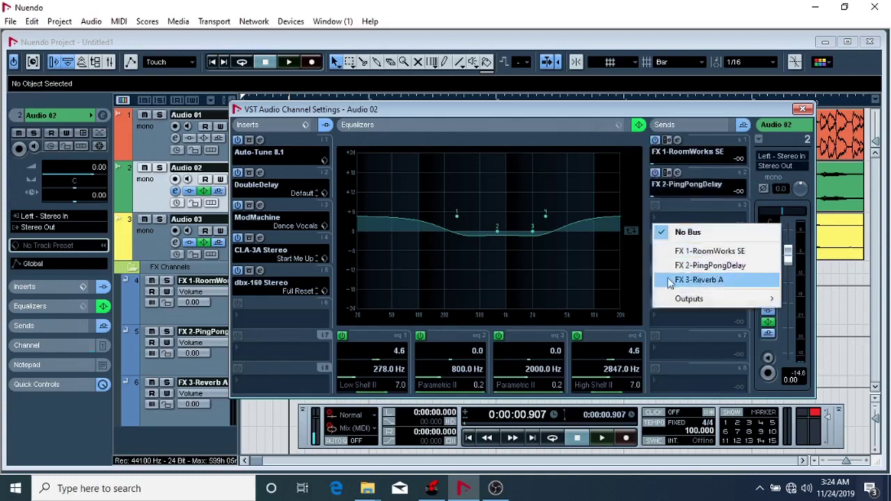
{"action": "left_click", "coordinate": [670, 281]}
Set Audio 02's RoomWorks SE send level to about -23.27 and raise its Reverb A send level.
{"action": "left_click", "coordinate": [668, 164]}
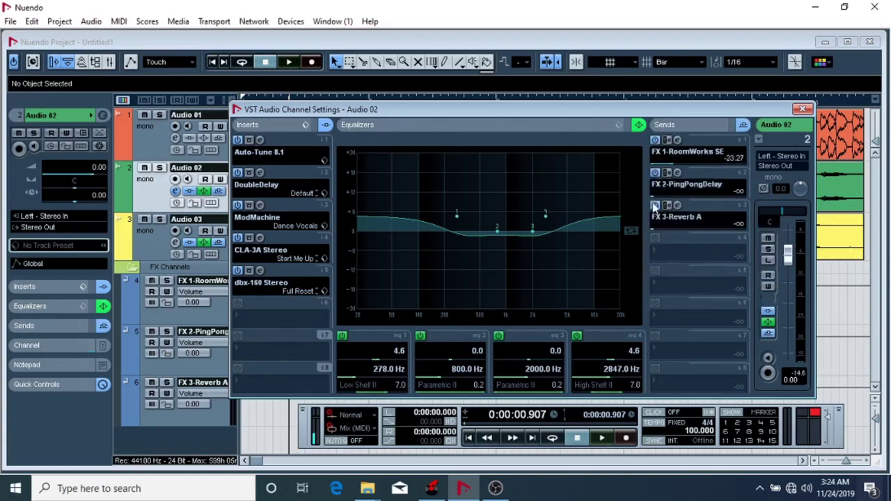
{"action": "left_click_drag", "start_coordinate": [654, 229], "coordinate": [689, 229]}
{"action": "left_click", "coordinate": [800, 111]}
Maximize the project window and play back the full mix of the beat and both vocals.
{"action": "left_click", "coordinate": [847, 42]}
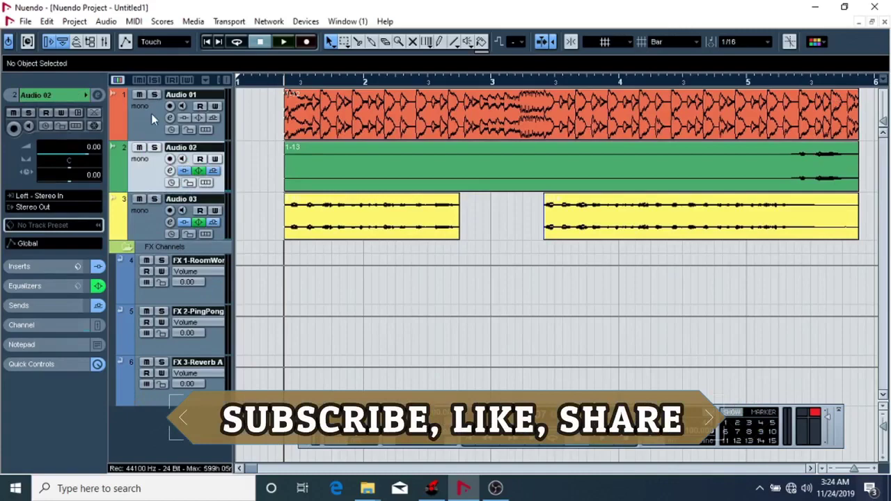
{"action": "key", "text": "space"}
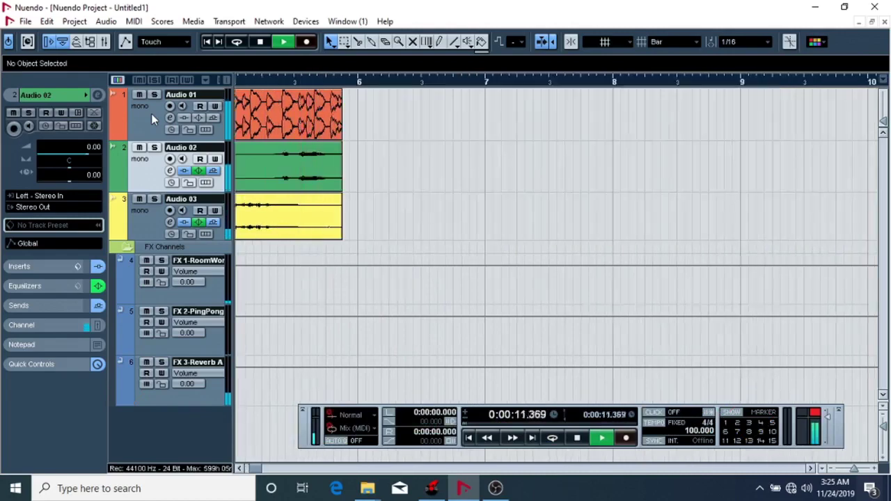
{"action": "key", "text": "space"}
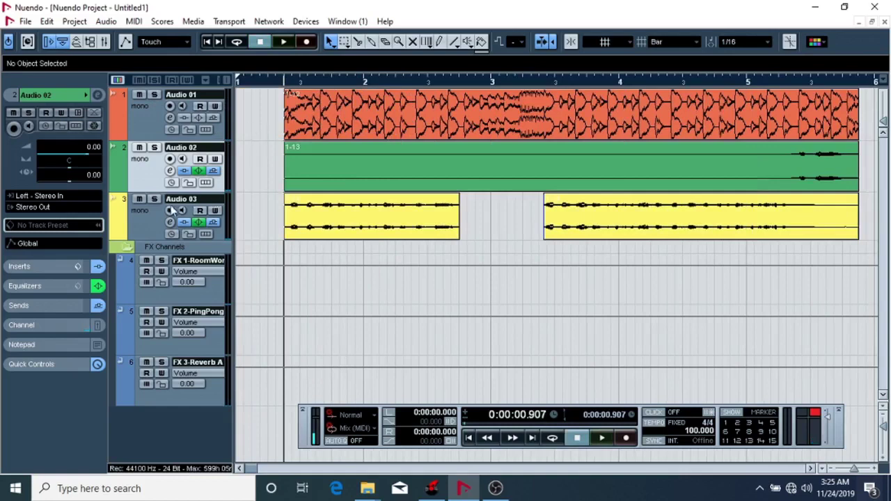
Bypass the inserts, EQ and sends on both Audio 03 and Audio 02.
{"action": "left_click", "coordinate": [147, 228]}
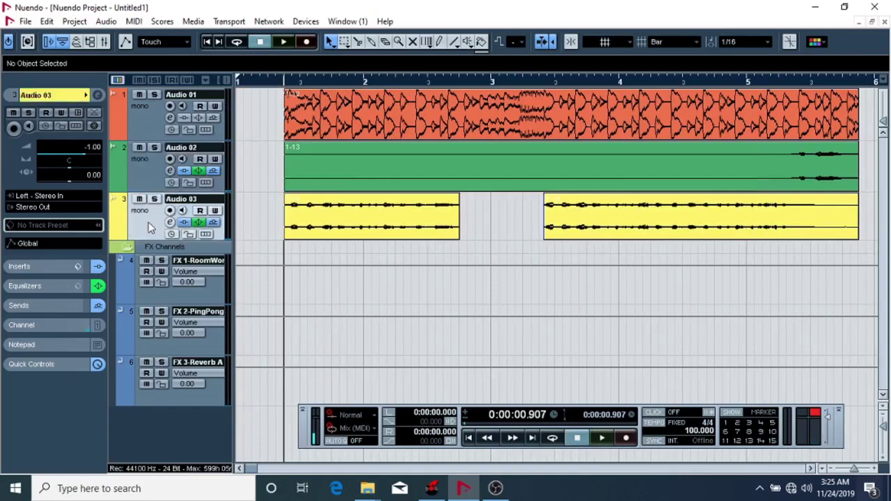
{"action": "left_click", "coordinate": [184, 223]}
{"action": "left_click", "coordinate": [198, 223]}
{"action": "left_click", "coordinate": [212, 224]}
{"action": "left_click", "coordinate": [198, 171]}
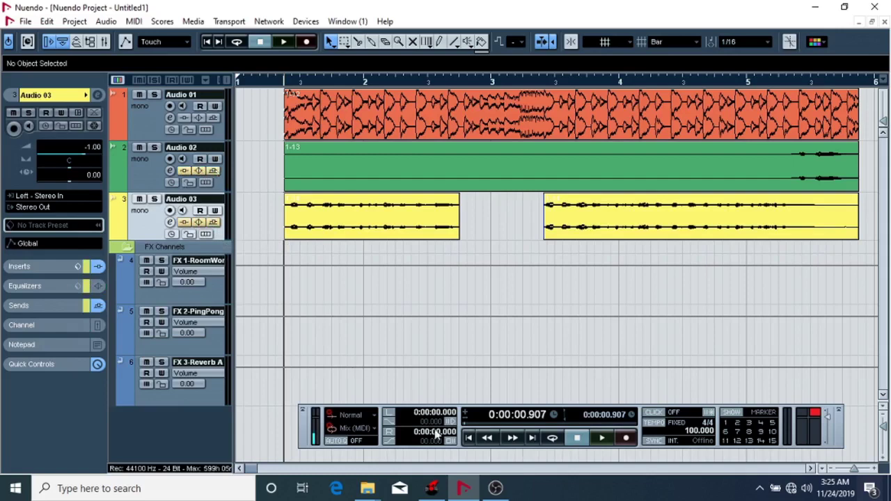